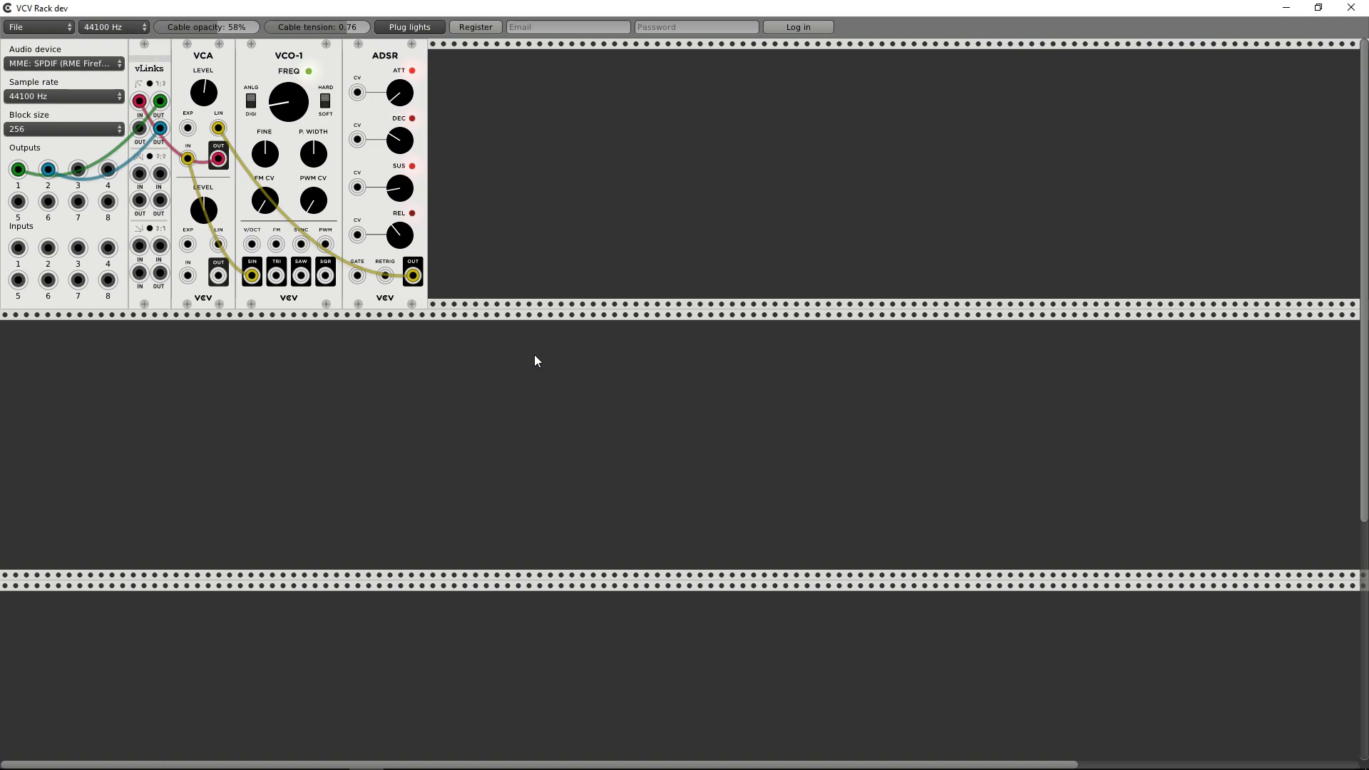
# Step: Add KarateSnoopy's KSnpy 2D Grid Seq to the lower row and nudge it slightly left
pyautogui.rightClick(486, 354)
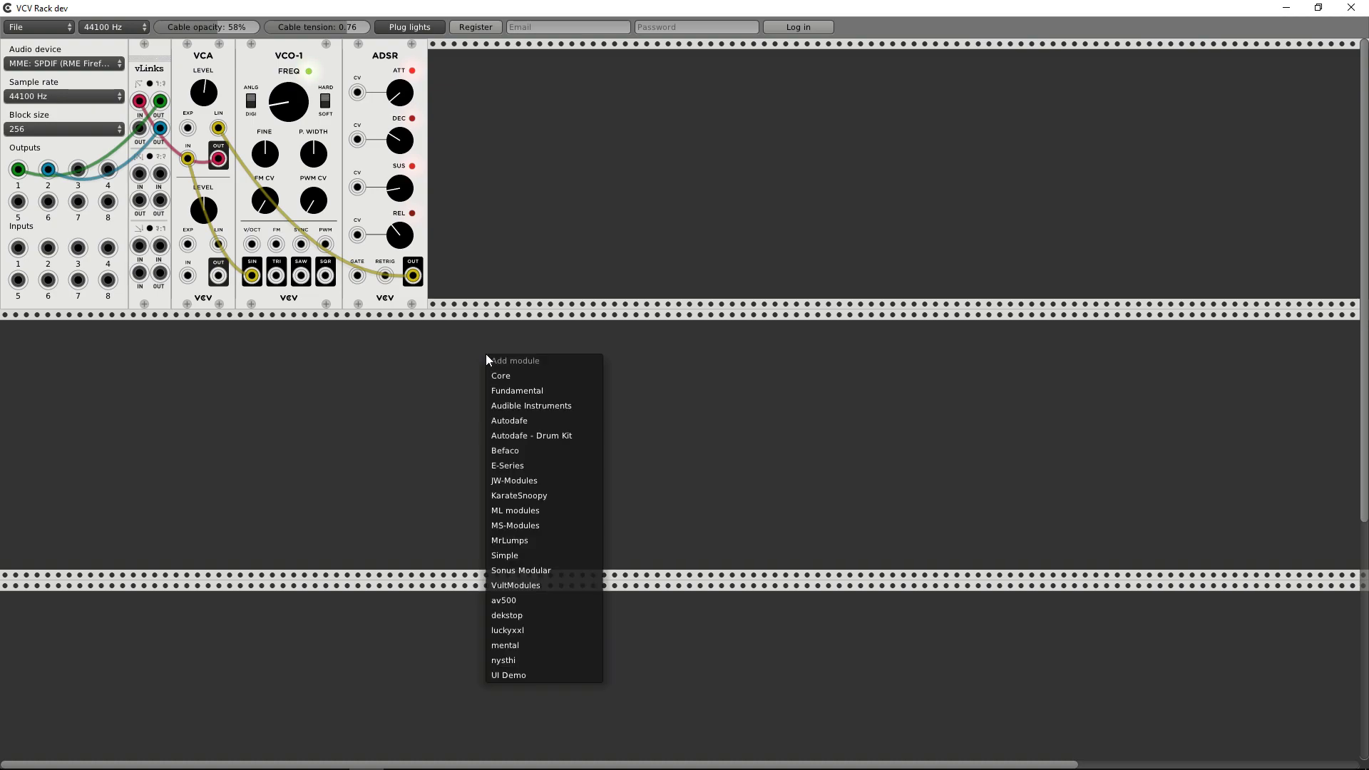
pyautogui.moveTo(519, 499)
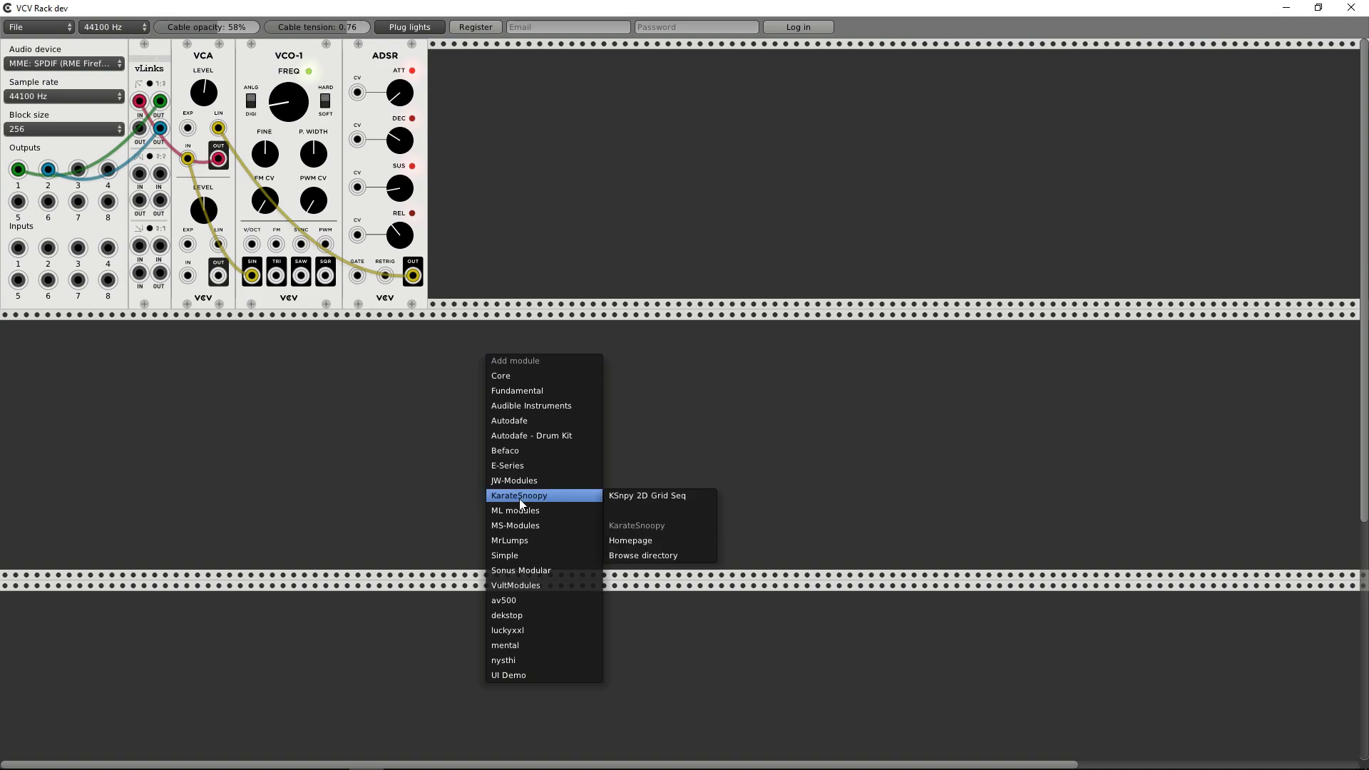
pyautogui.click(634, 496)
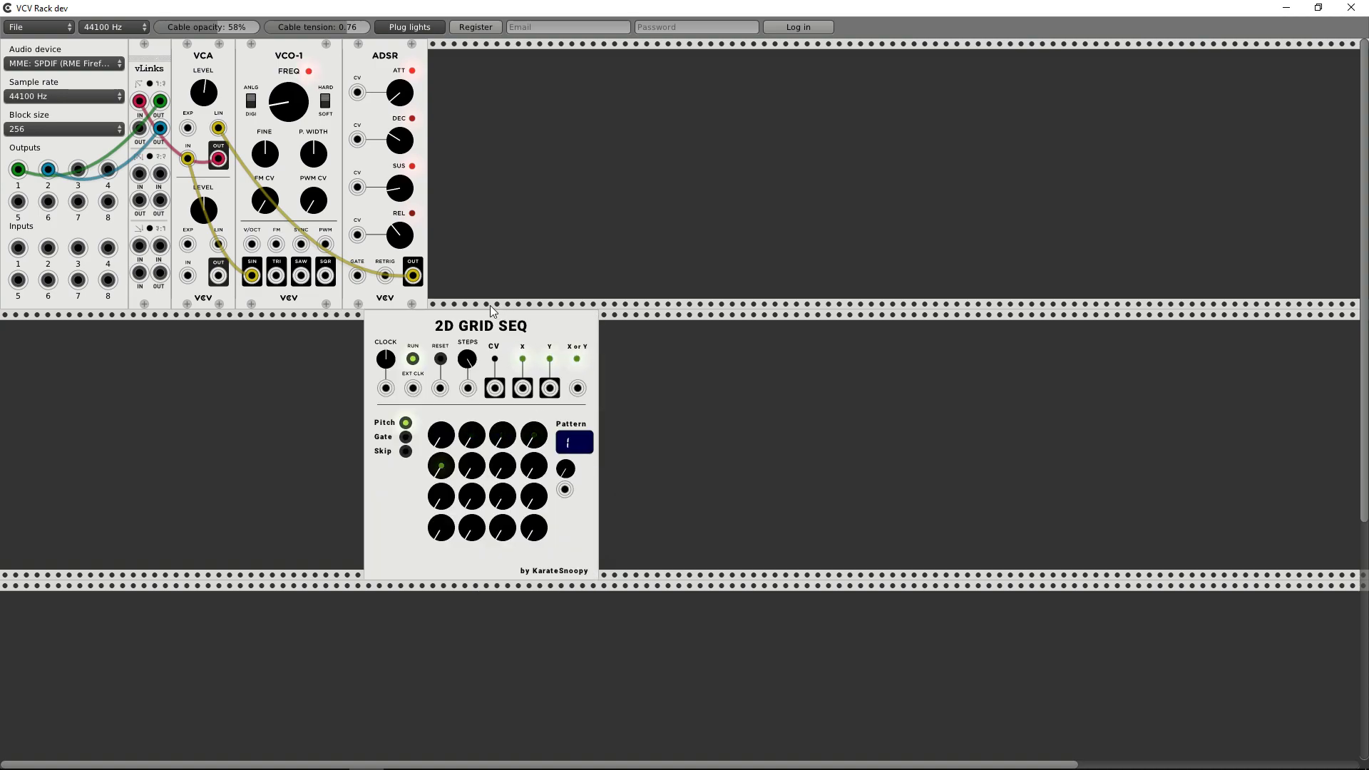
pyautogui.moveTo(448, 327); pyautogui.dragTo(405, 327)
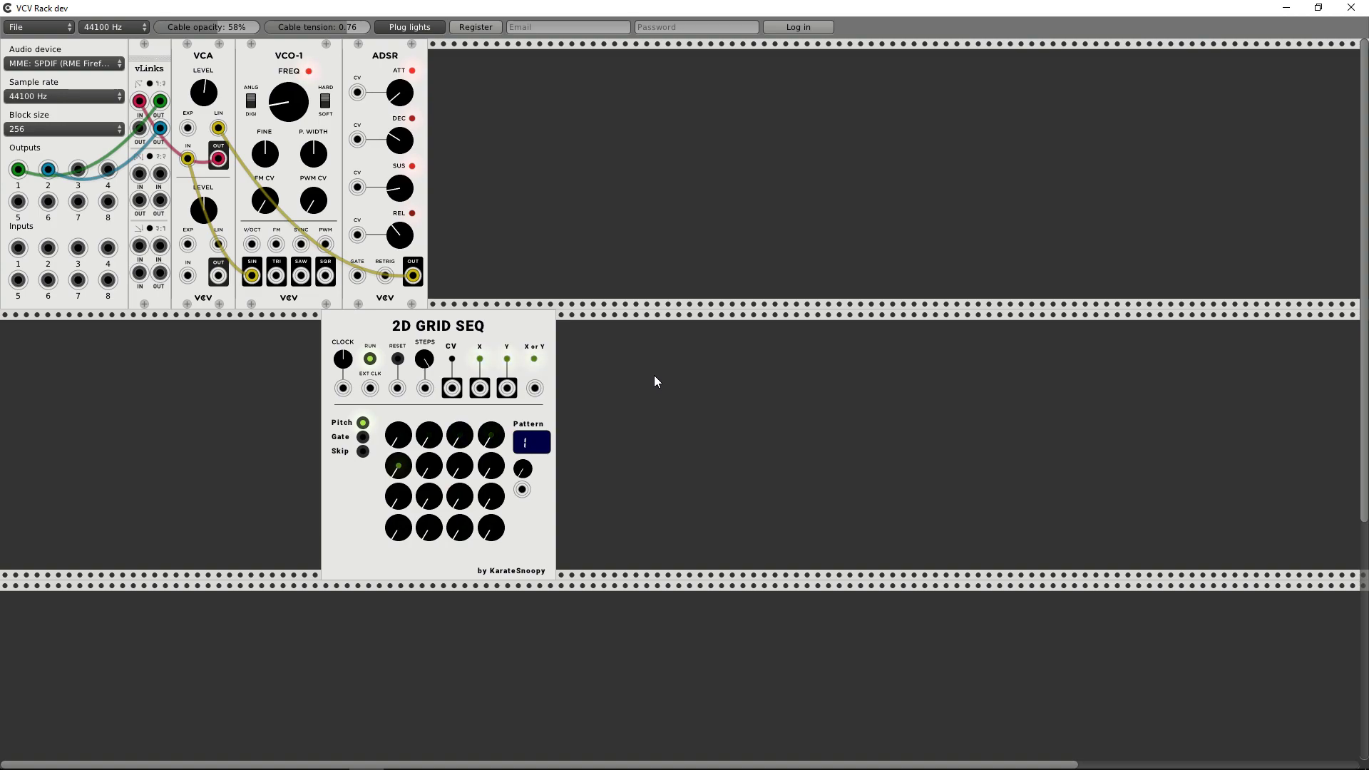
pyautogui.rightClick(844, 385)
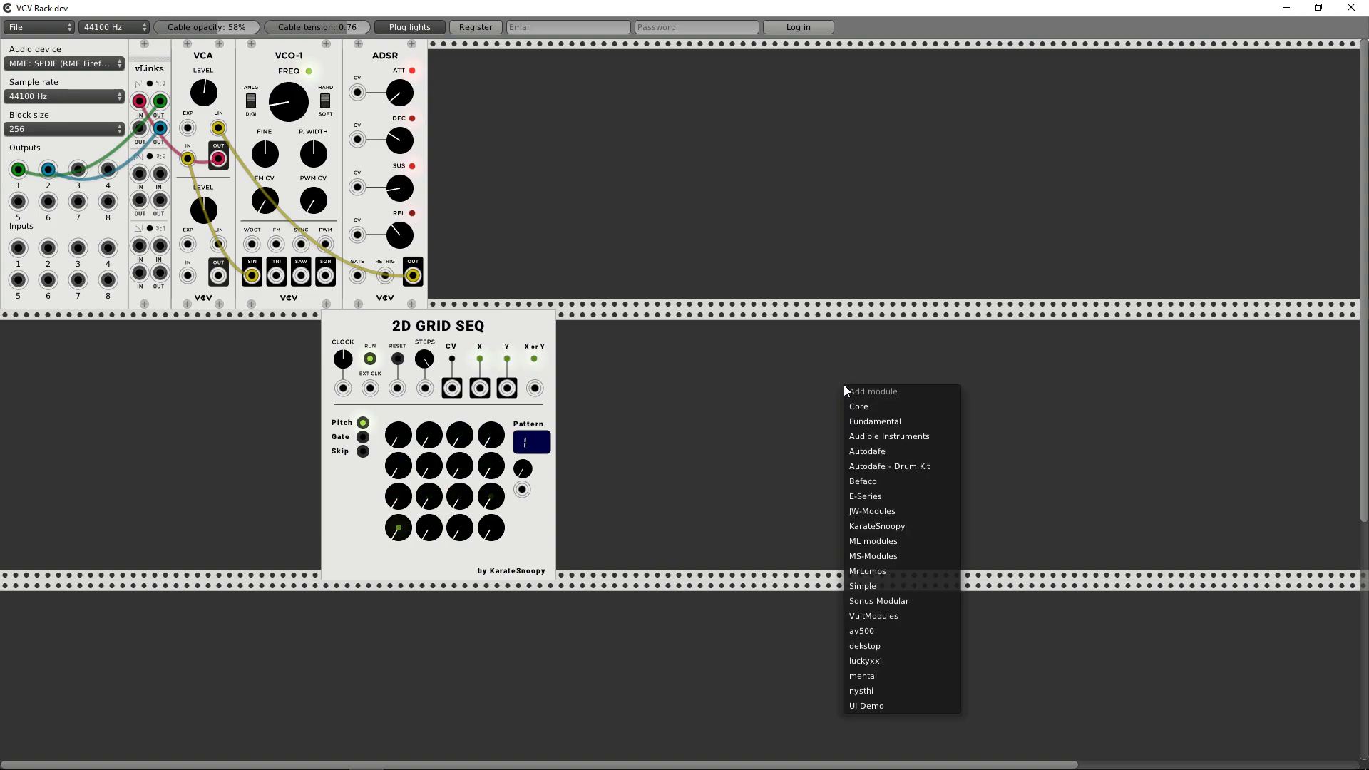
pyautogui.moveTo(888, 511)
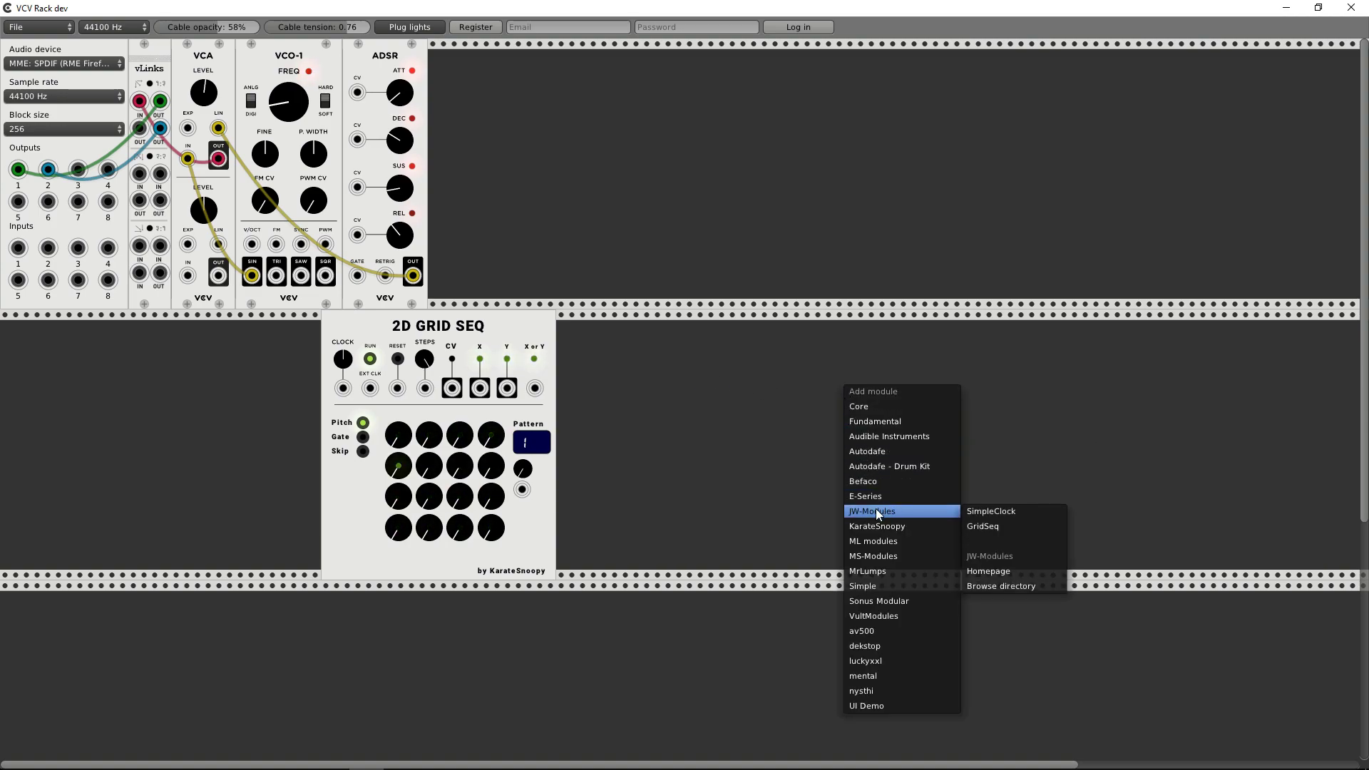
pyautogui.click(987, 526)
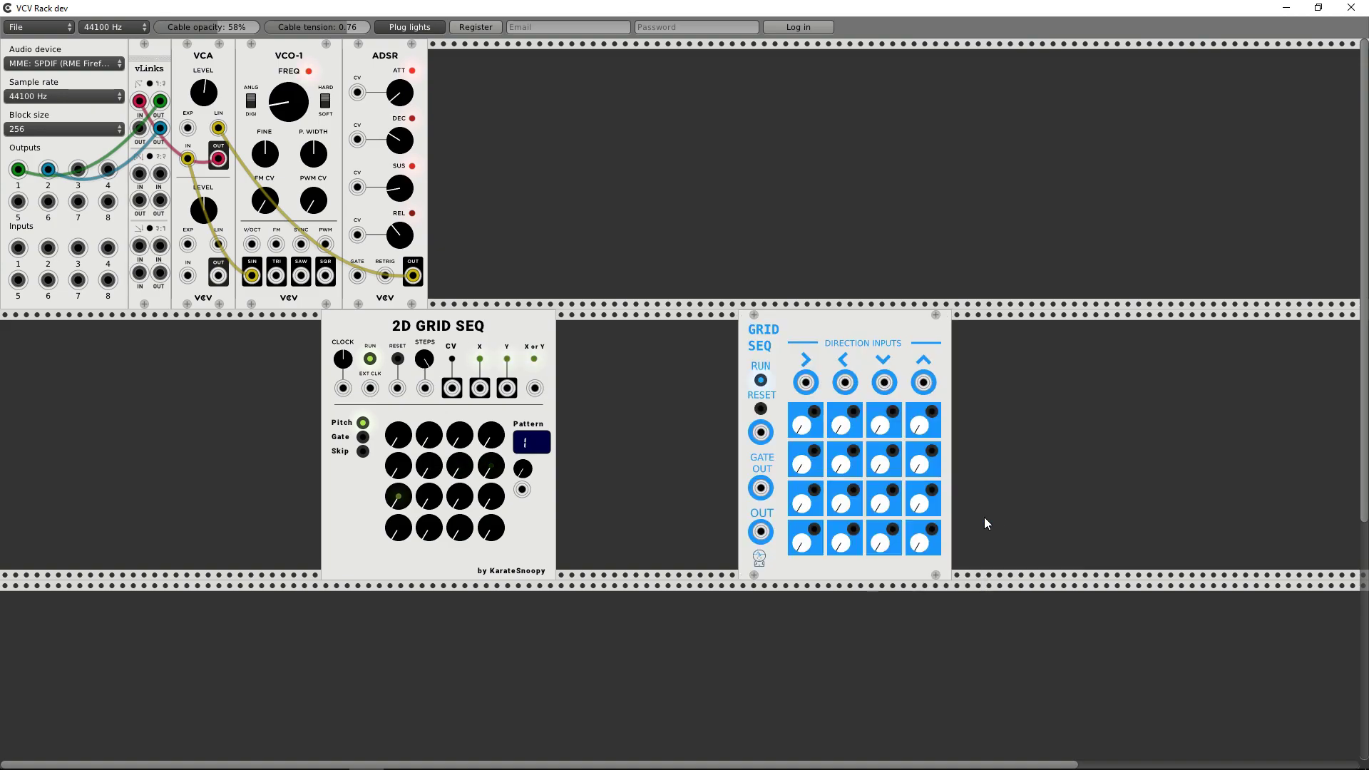
pyautogui.rightClick(797, 326)
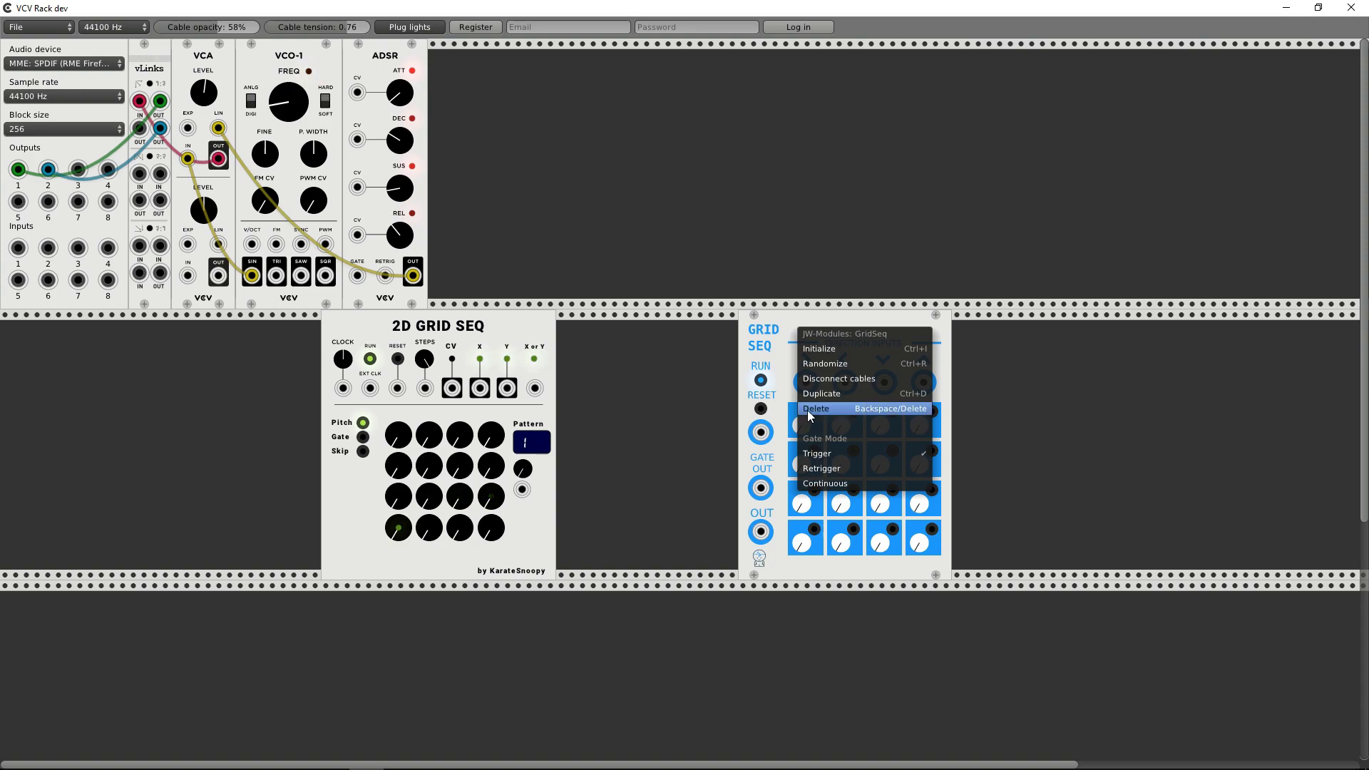
pyautogui.click(807, 410)
pyautogui.rightClick(703, 225)
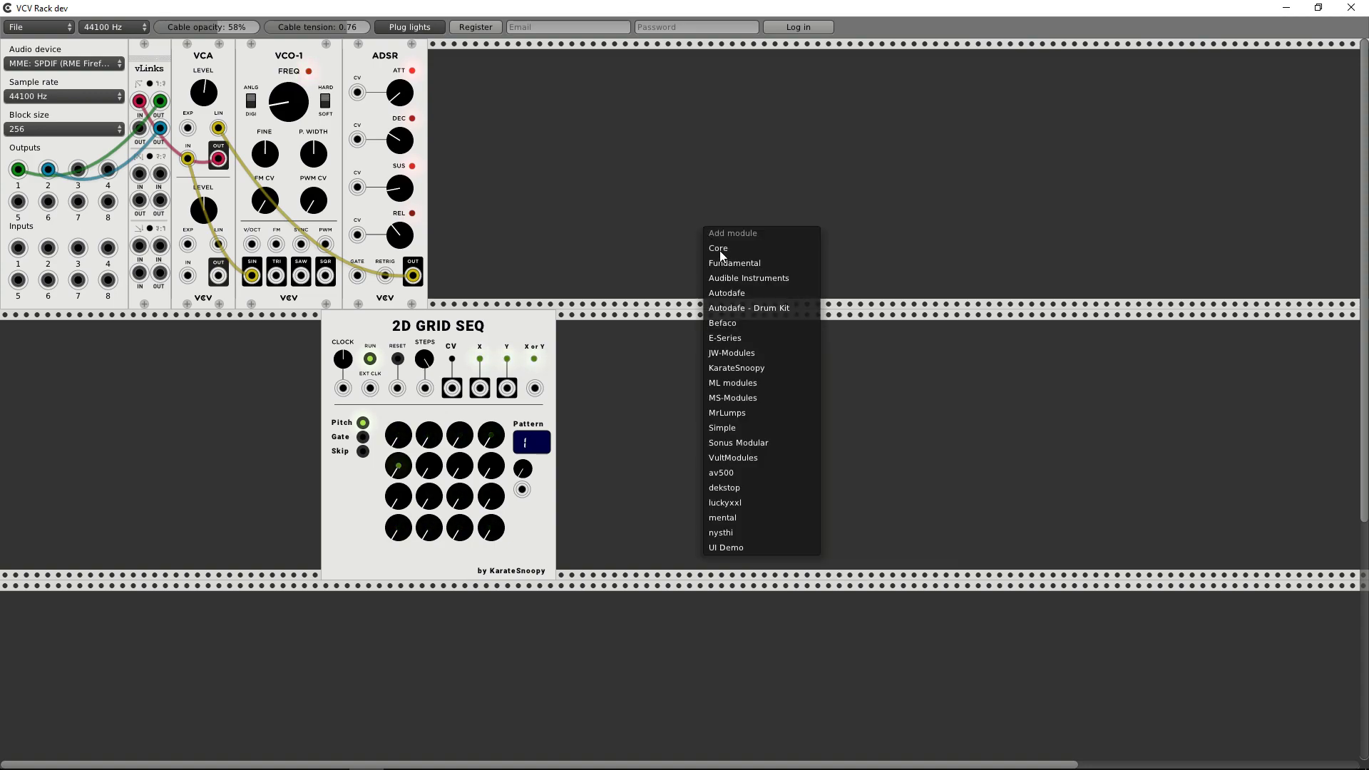
pyautogui.click(738, 266)
pyautogui.rightClick(726, 242)
pyautogui.moveTo(770, 284)
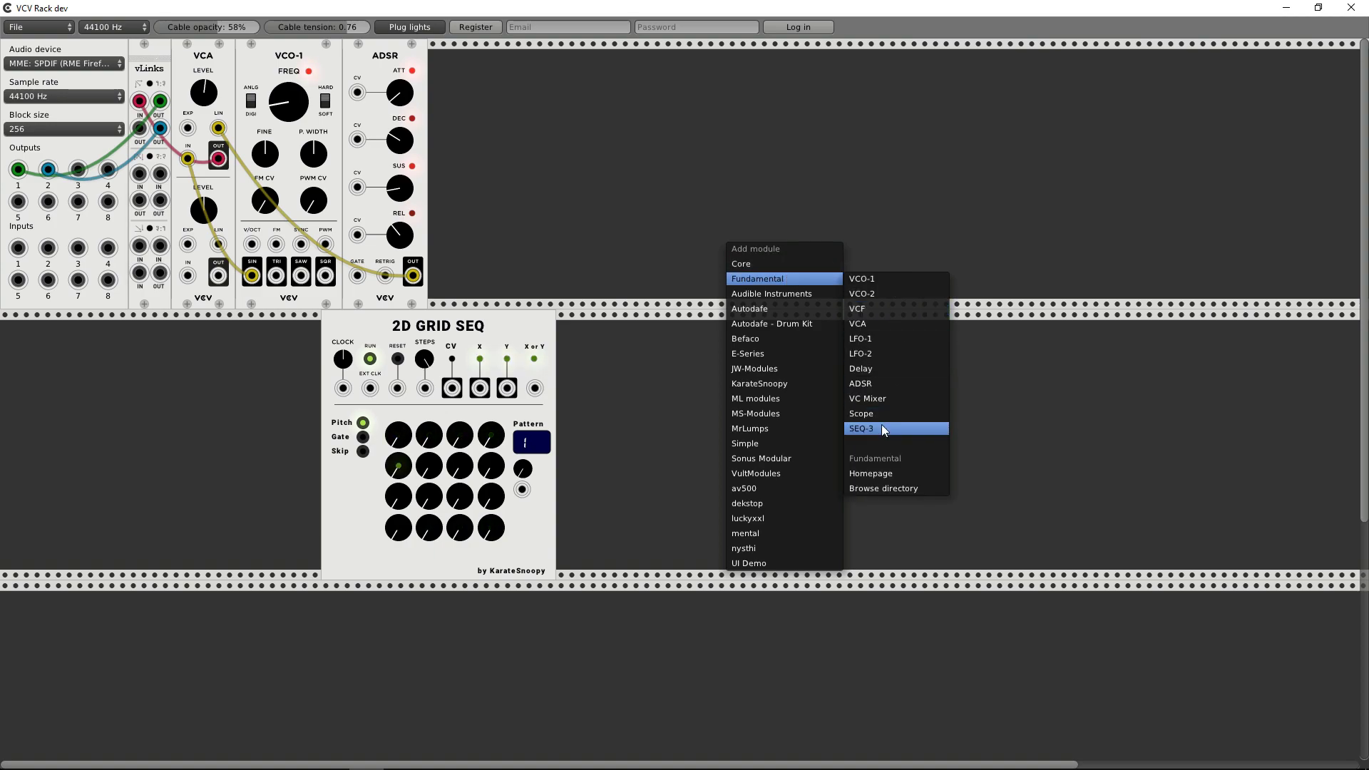
pyautogui.click(881, 426)
pyautogui.moveTo(690, 60); pyautogui.dragTo(754, 331)
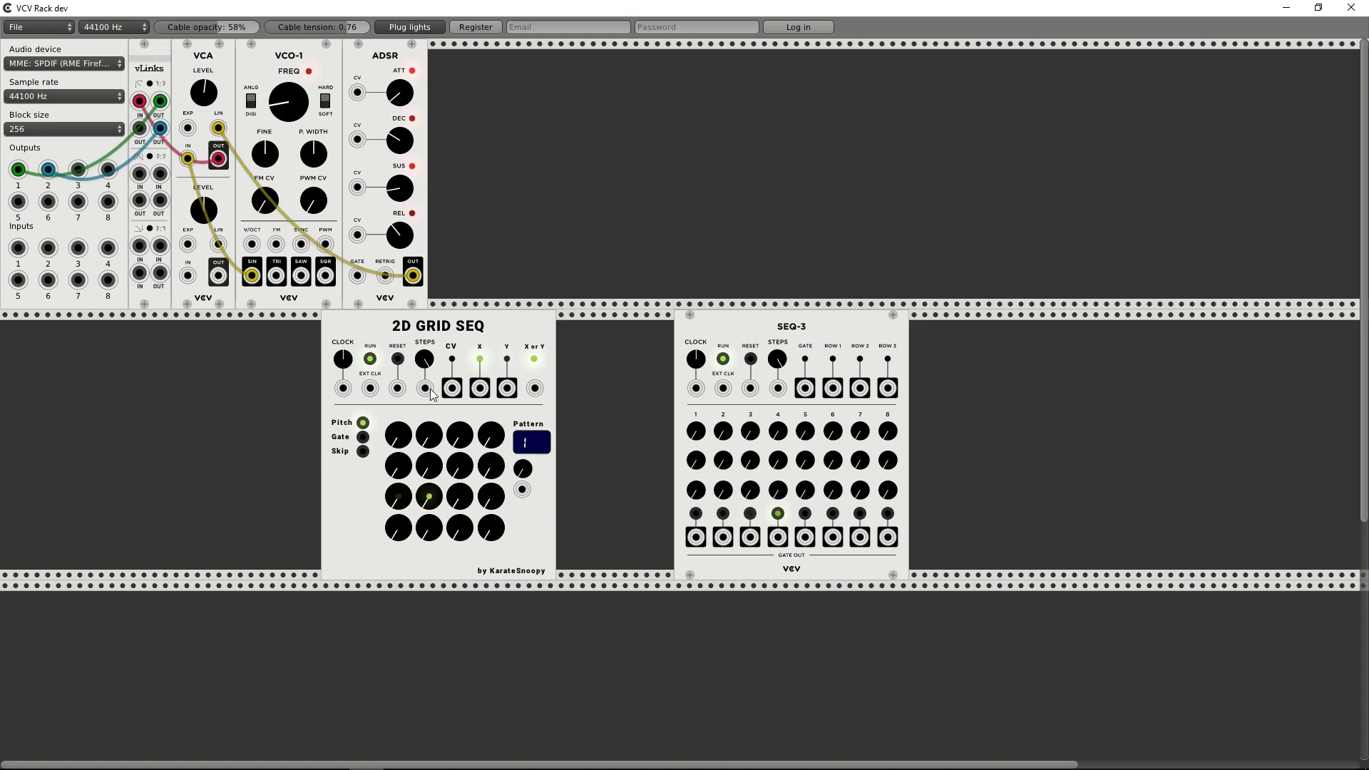
pyautogui.rightClick(807, 317)
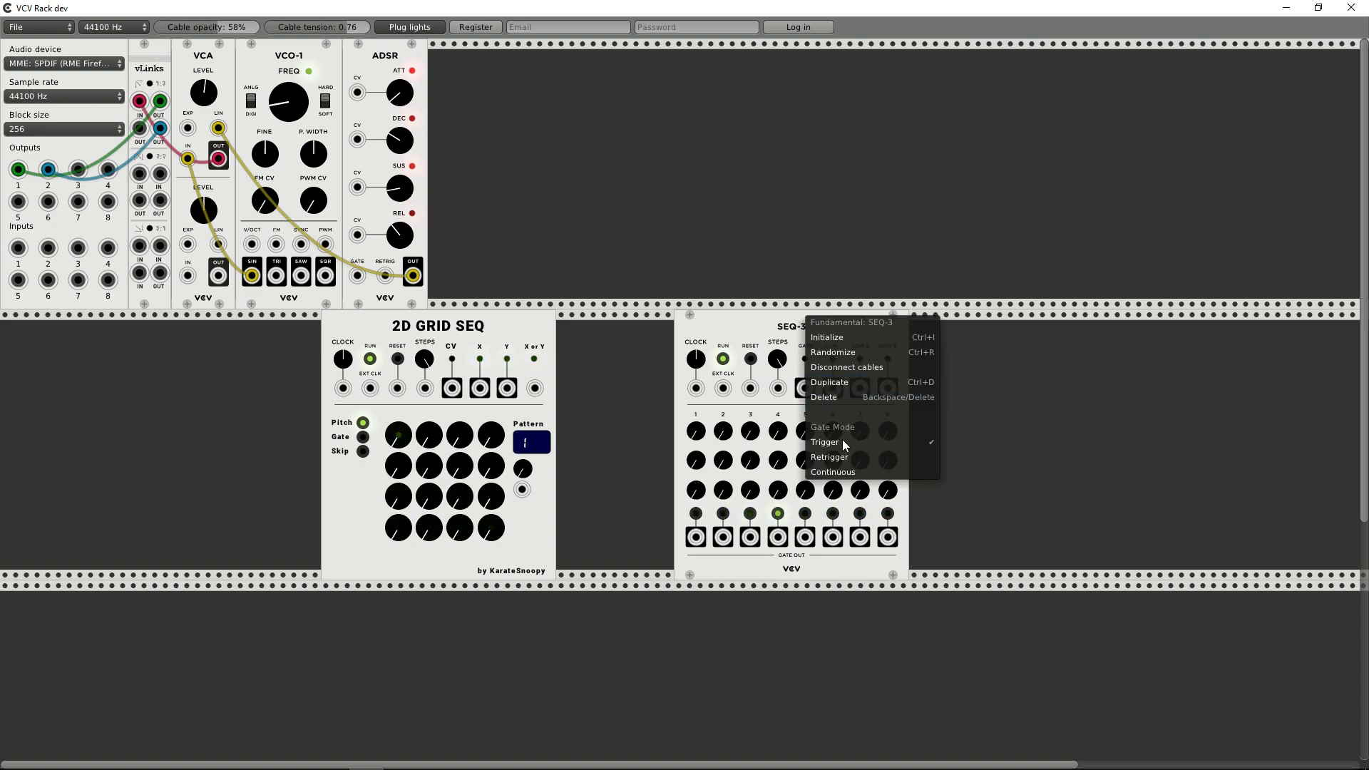
pyautogui.click(839, 398)
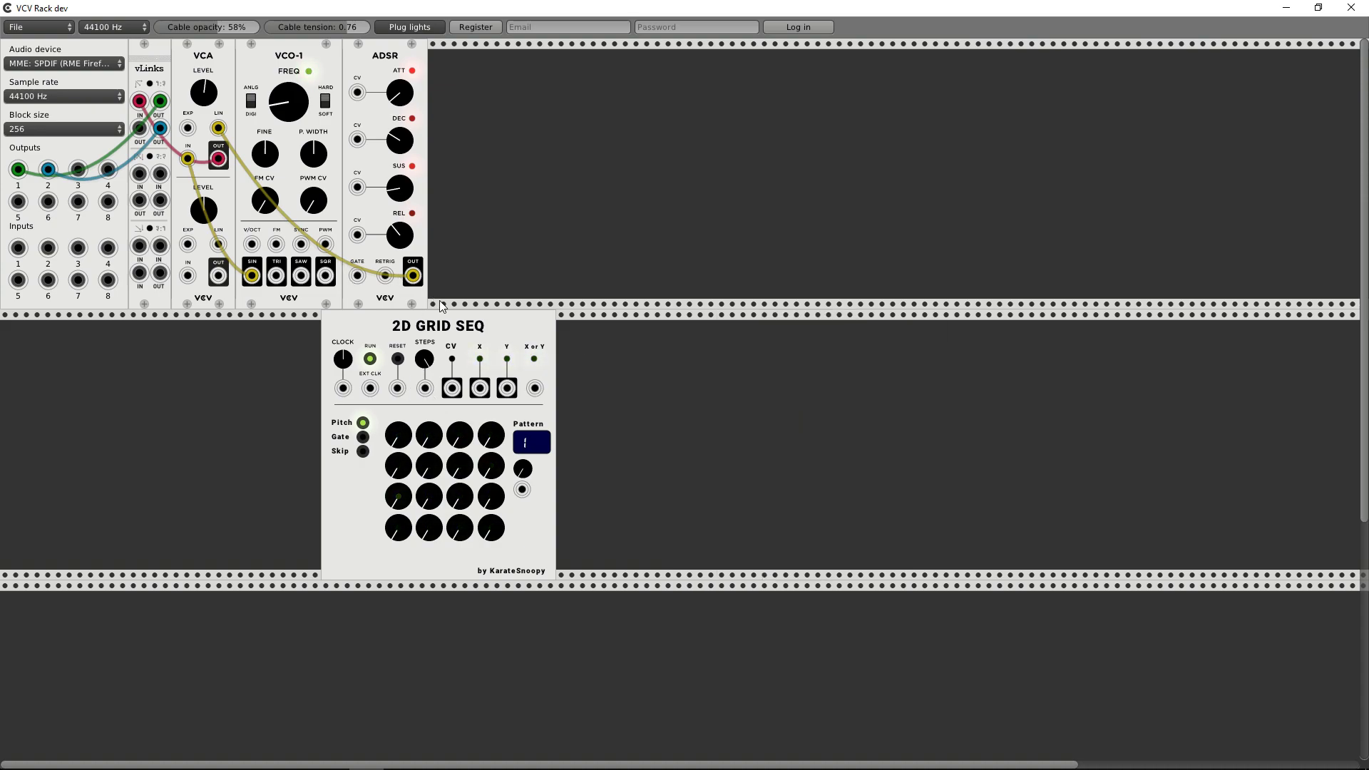
# Step: Reposition the 2D Grid Seq module, shifting it right and then back to the left
pyautogui.moveTo(342, 321); pyautogui.dragTo(535, 321)
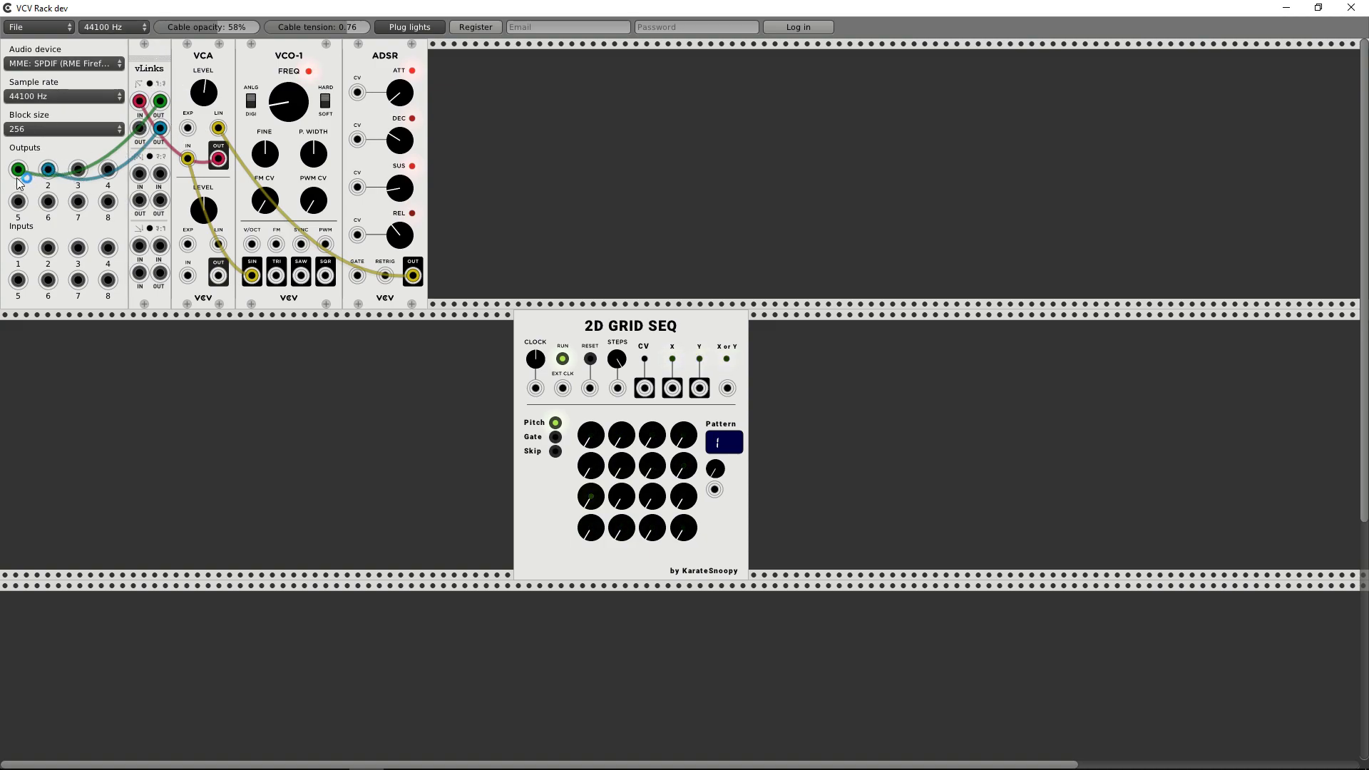
pyautogui.moveTo(48, 169); pyautogui.dragTo(49, 173)
pyautogui.moveTo(536, 325); pyautogui.dragTo(301, 327)
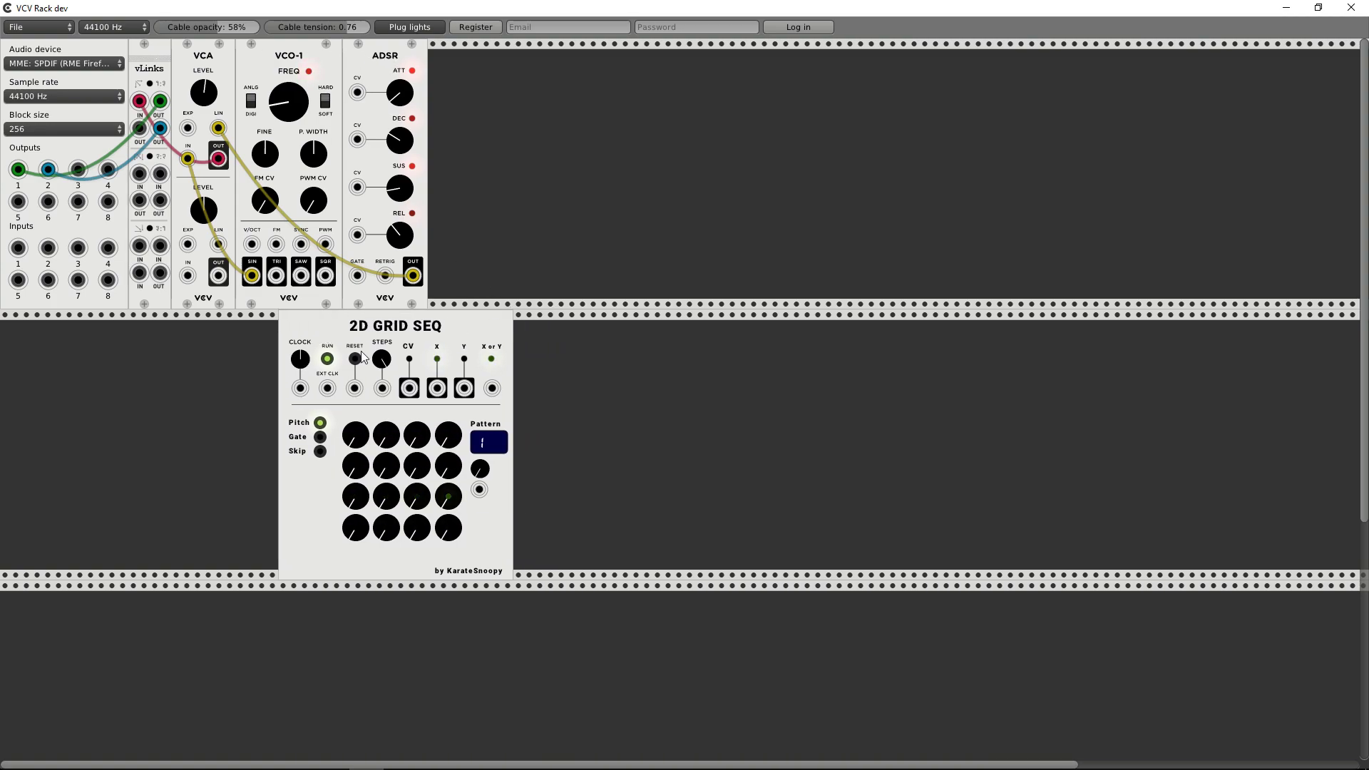
# Step: Cable the sequencer's CV output to VCO-1 V/OCT and its X or Y output to the ADSR gate
pyautogui.moveTo(410, 391); pyautogui.dragTo(249, 245)
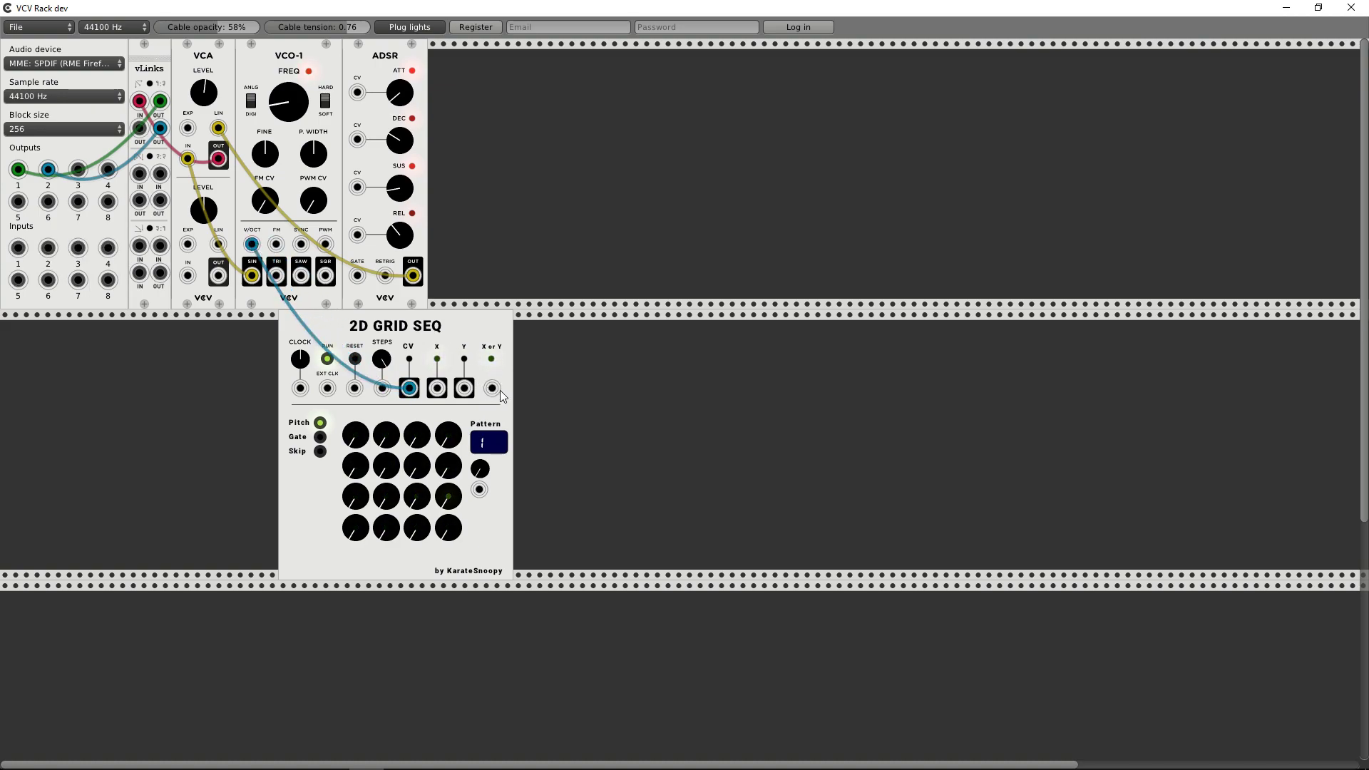
pyautogui.moveTo(494, 390); pyautogui.dragTo(496, 397)
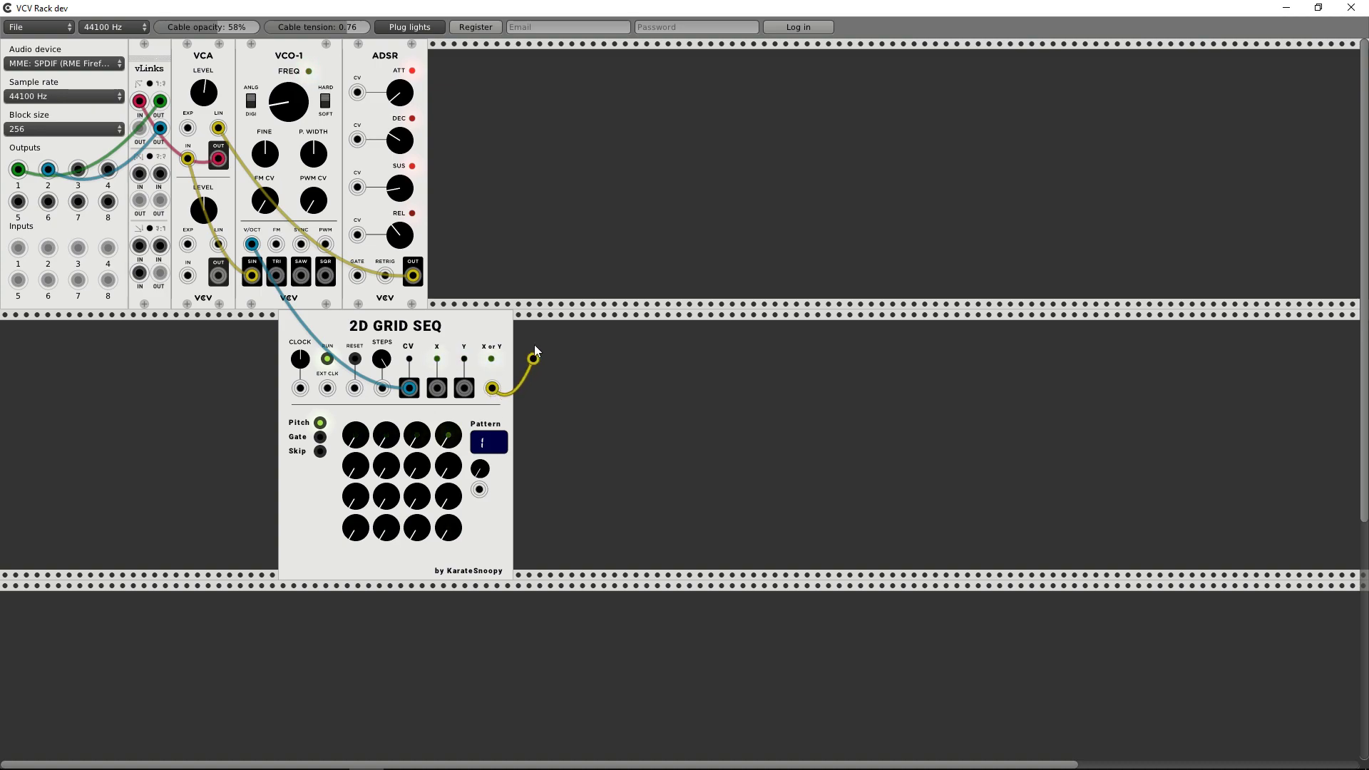
pyautogui.moveTo(534, 346); pyautogui.dragTo(357, 276)
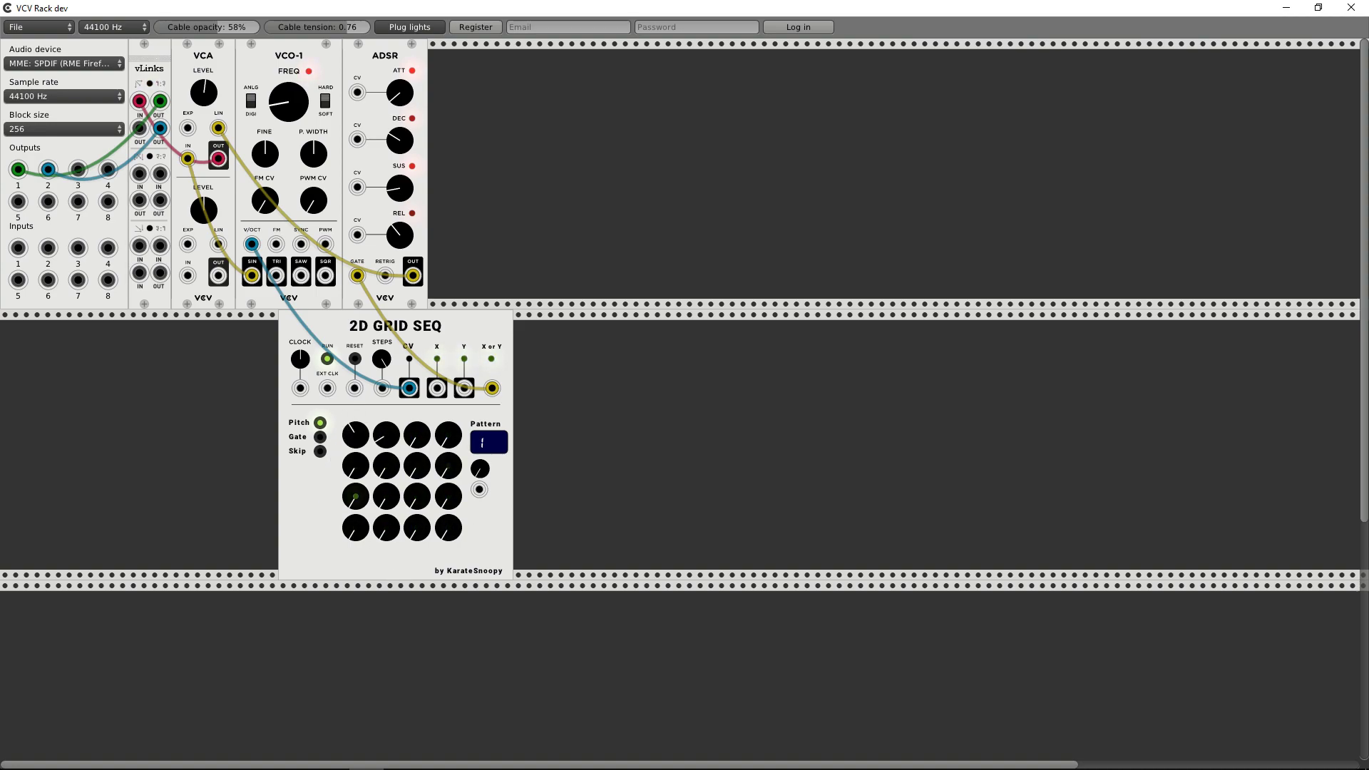
# Step: Lower the top-right step's pitch, then apply Randomize Pitch twice from the module menu
pyautogui.moveTo(448, 446); pyautogui.dragTo(448, 458)
pyautogui.rightClick(311, 479)
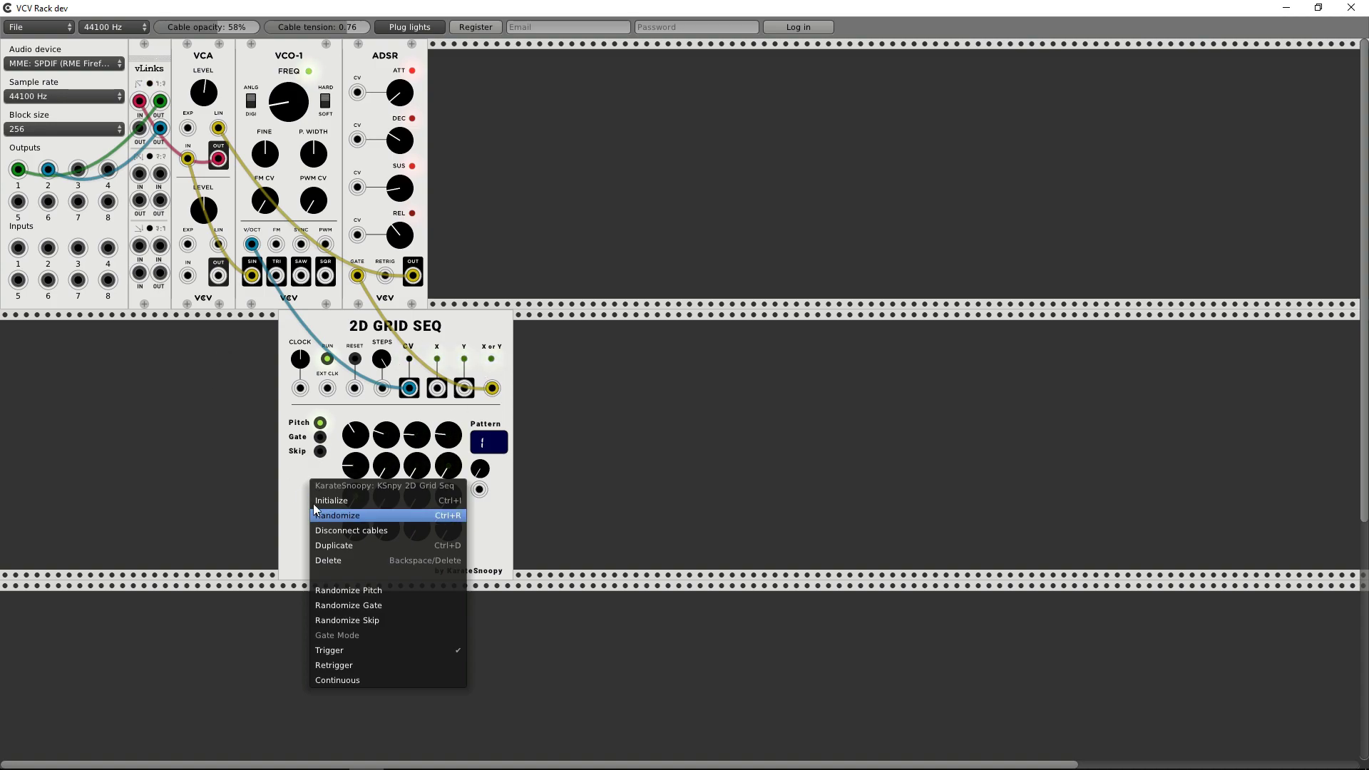
pyautogui.click(353, 589)
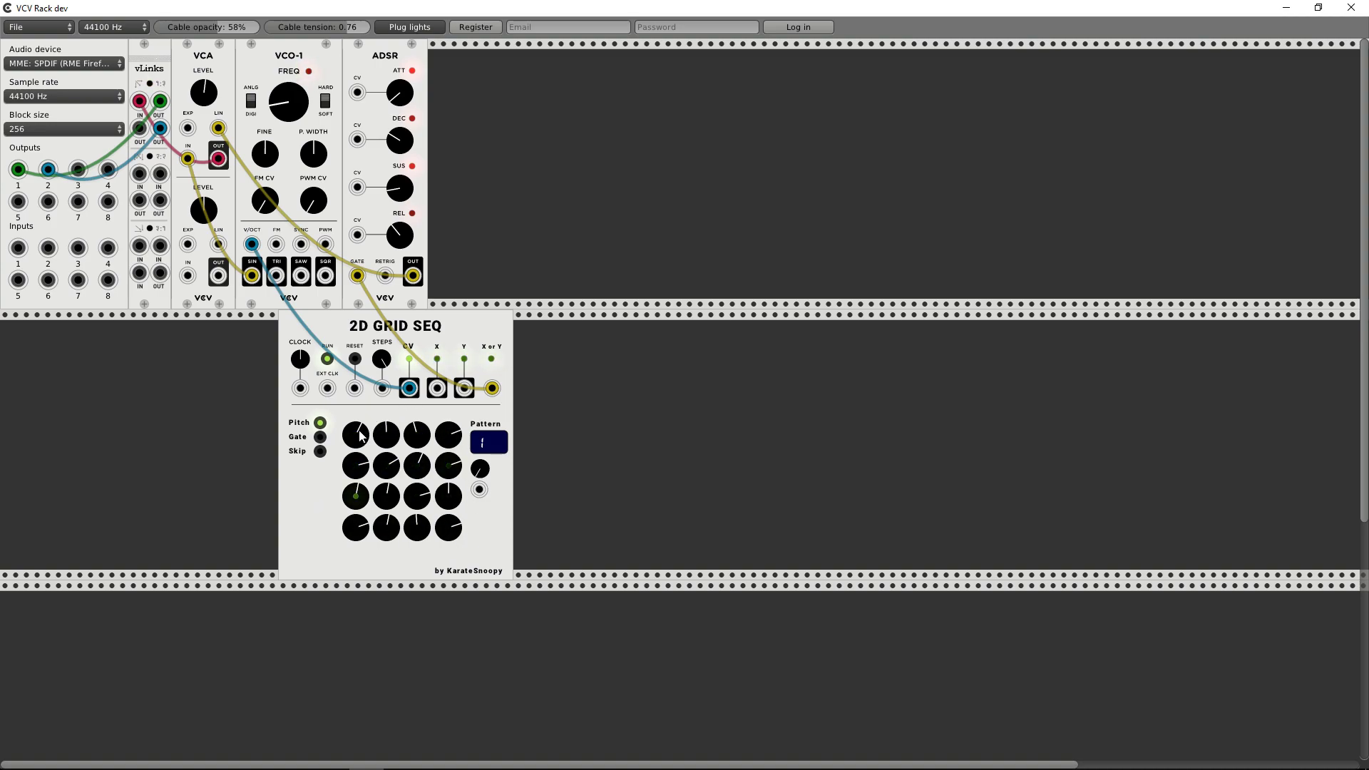
pyautogui.rightClick(323, 491)
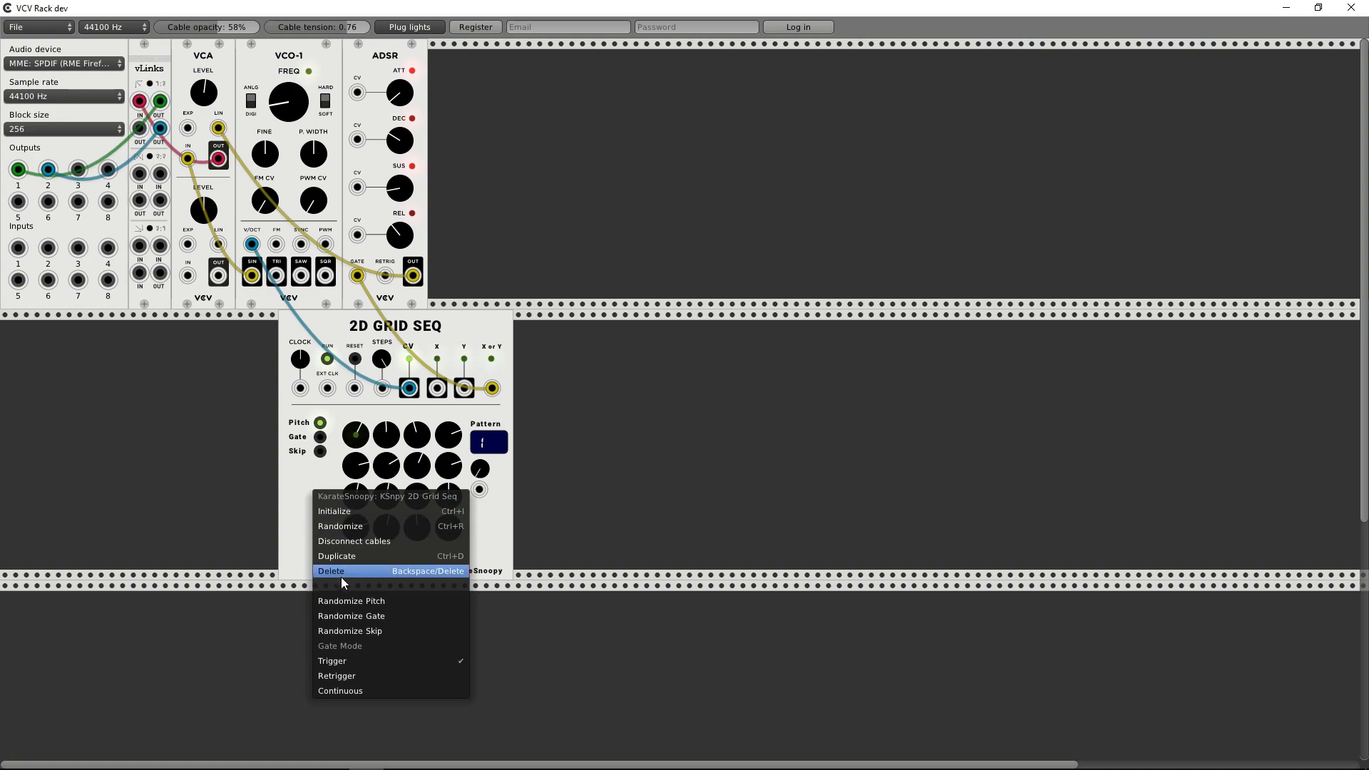
pyautogui.click(353, 599)
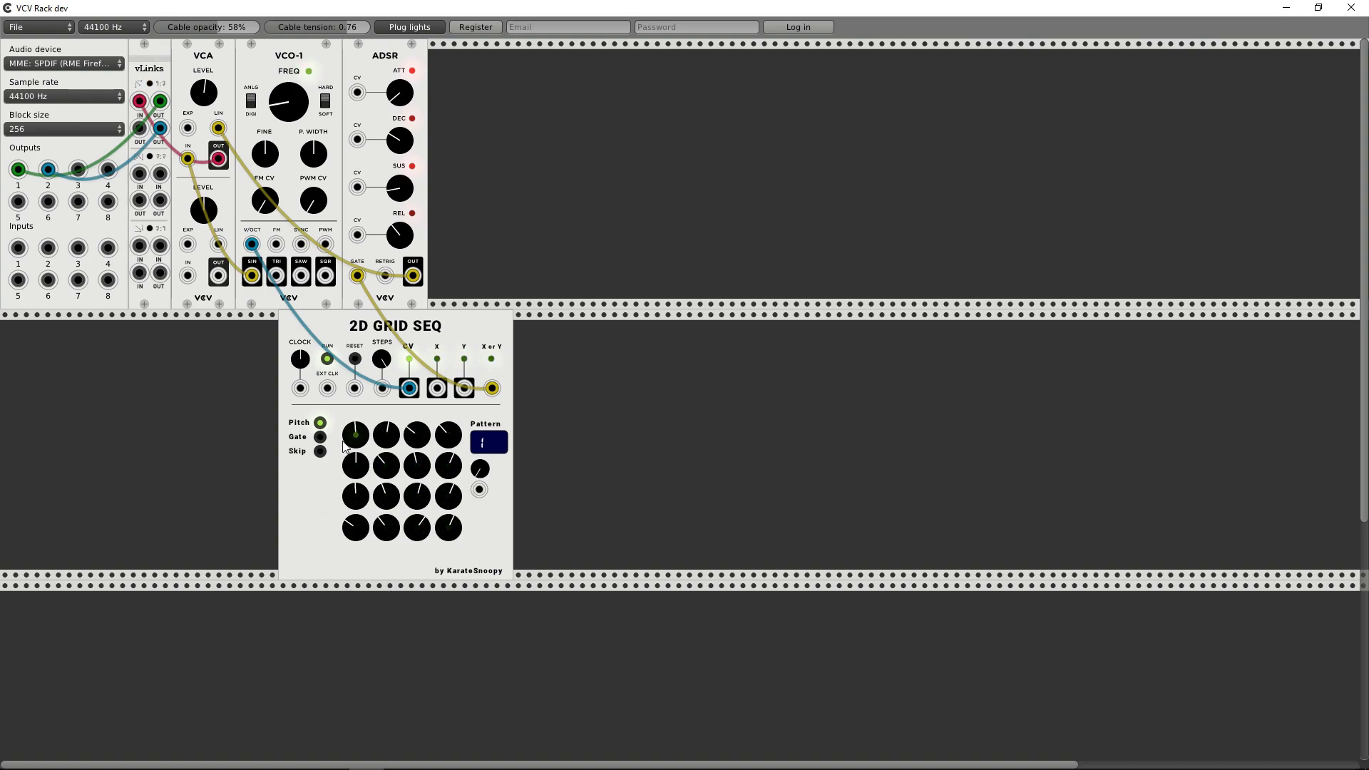
pyautogui.rightClick(300, 491)
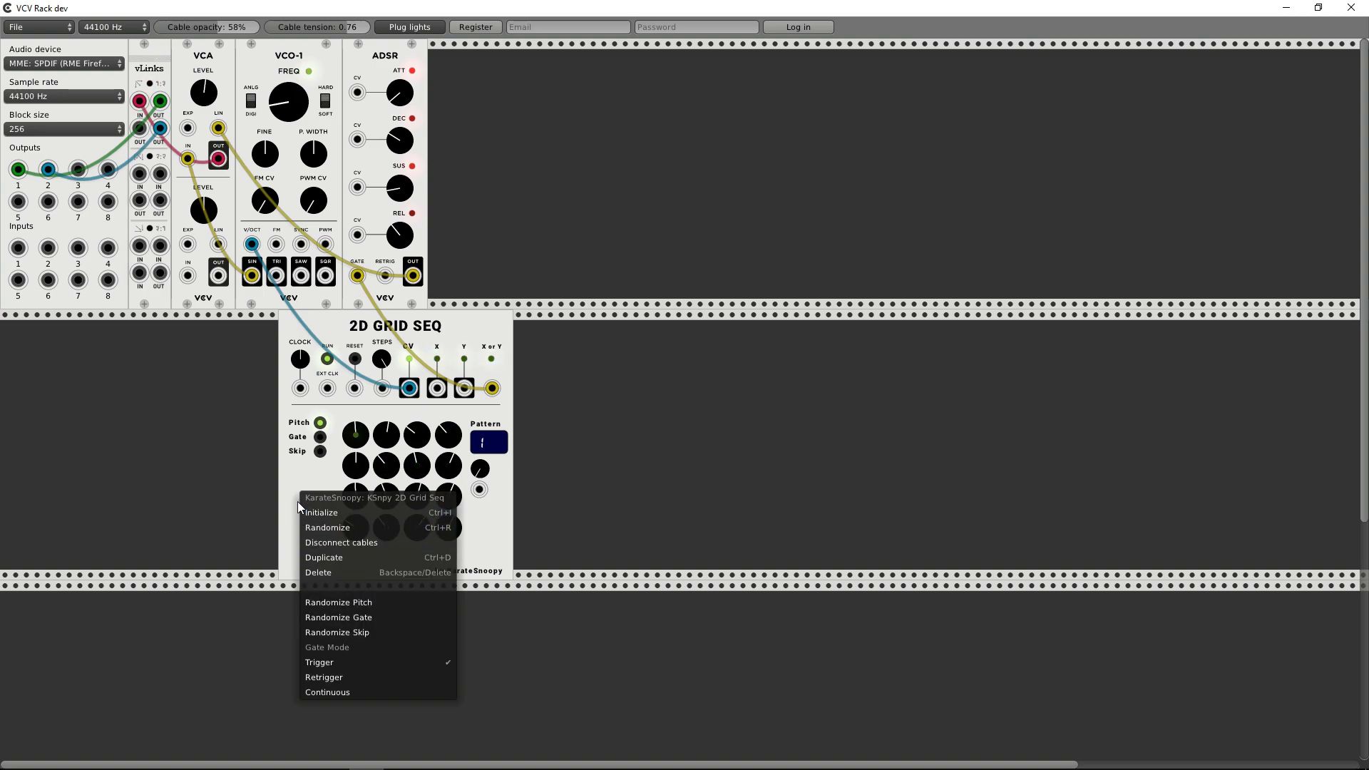
pyautogui.click(293, 456)
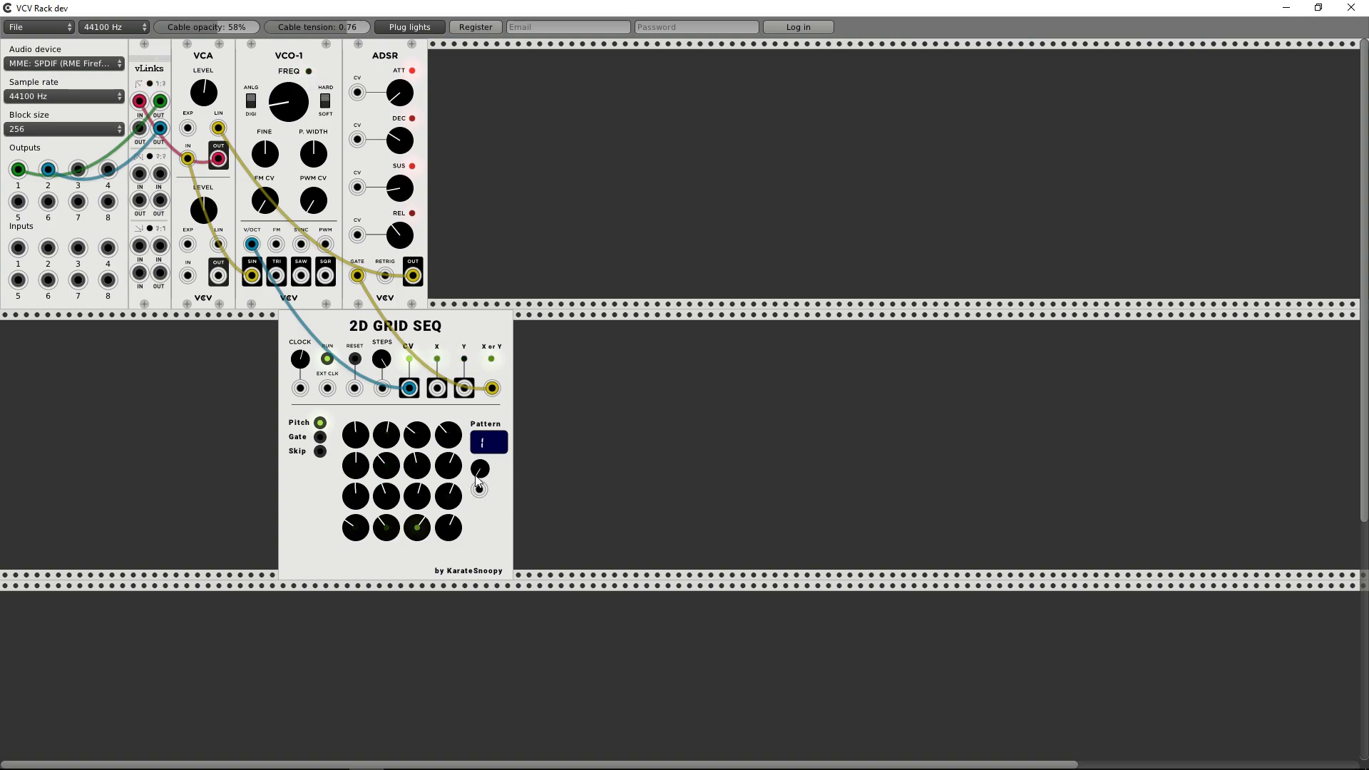
pyautogui.click(320, 438)
pyautogui.click(321, 452)
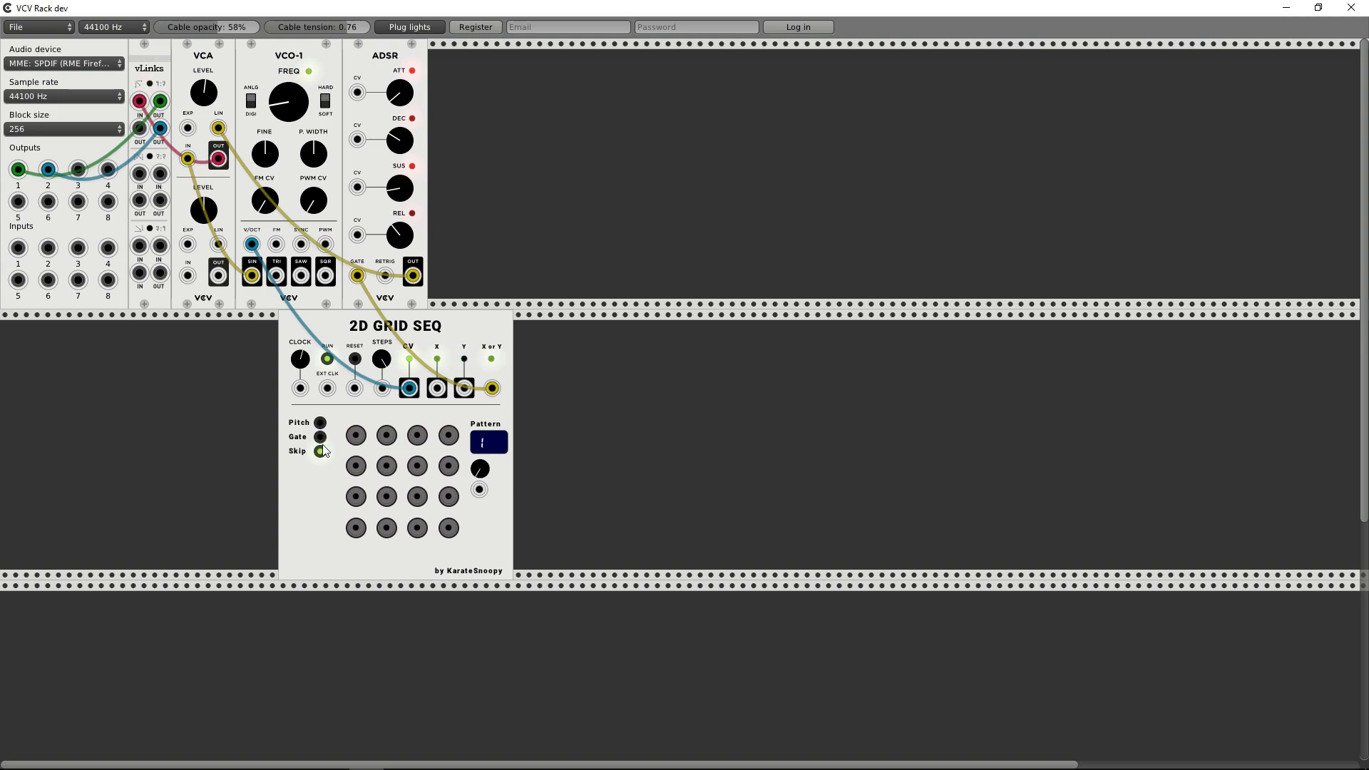
pyautogui.click(321, 423)
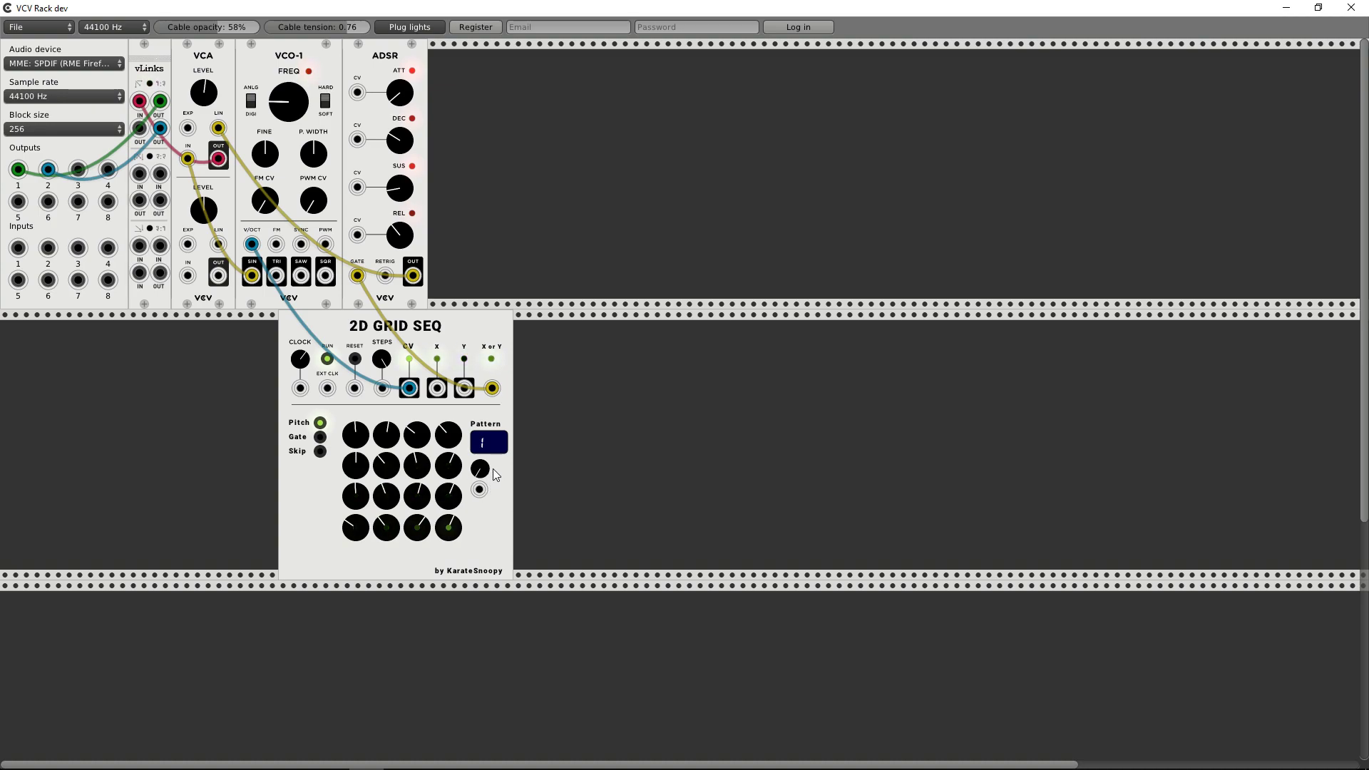
# Step: Step the Pattern knob through patterns 2, 4, 5, 6 and up to 8
pyautogui.moveTo(480, 469); pyautogui.dragTo(482, 466)
pyautogui.moveTo(482, 471); pyautogui.dragTo(482, 467)
pyautogui.moveTo(485, 476); pyautogui.dragTo(485, 473)
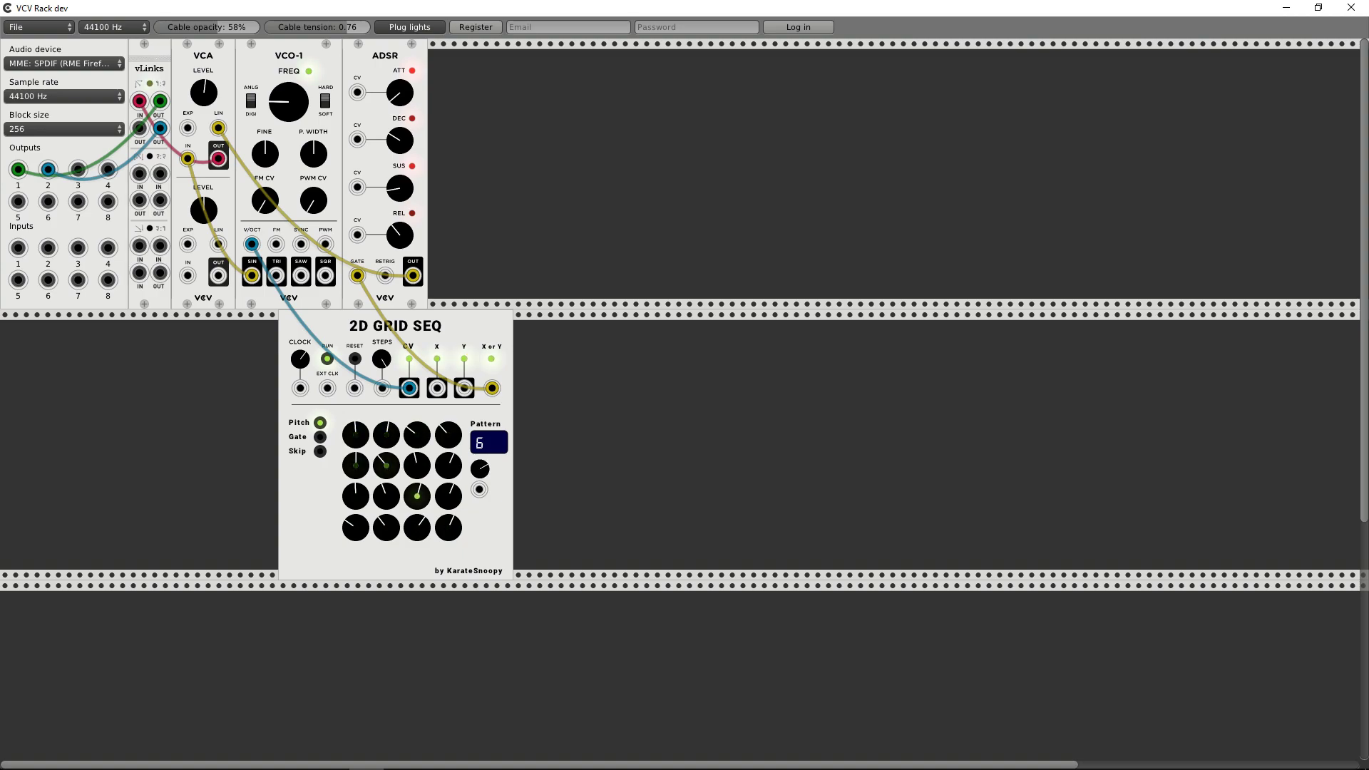
pyautogui.moveTo(489, 482); pyautogui.dragTo(489, 479)
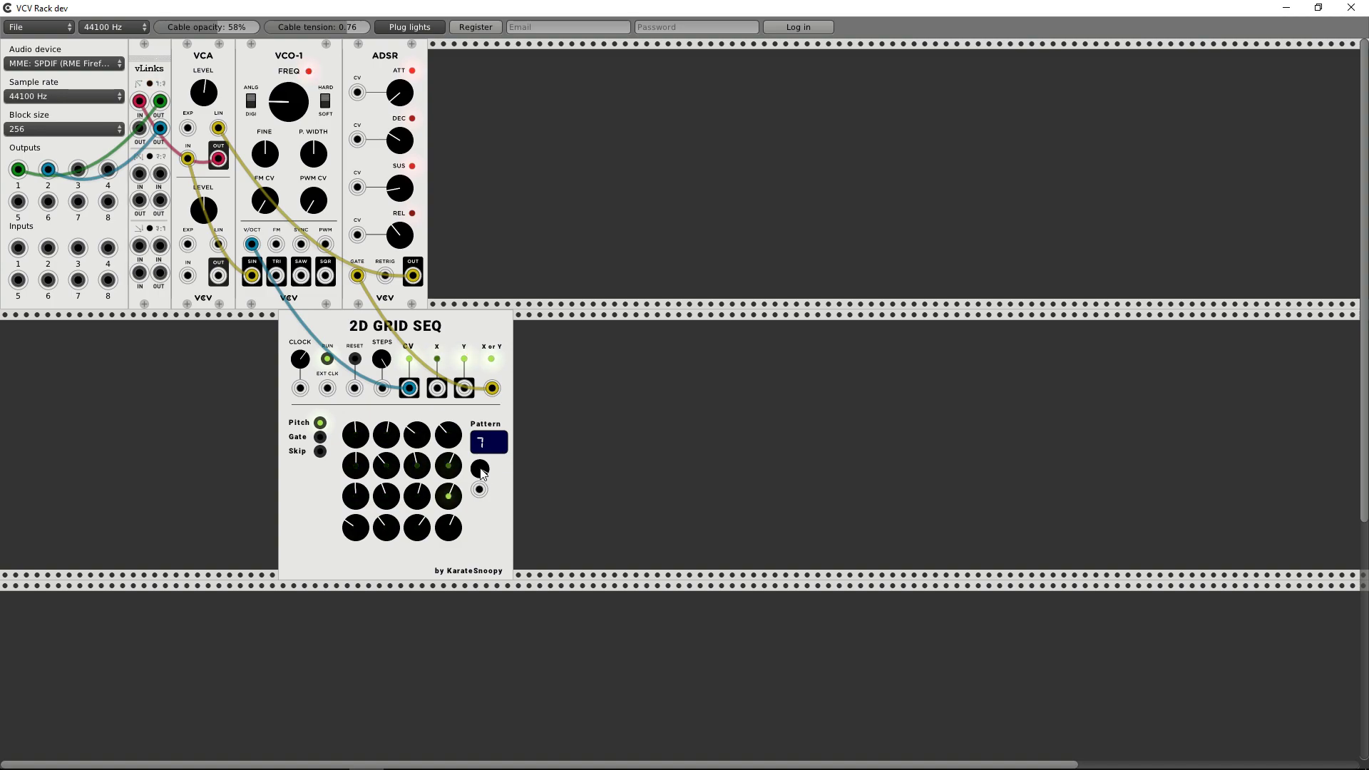
pyautogui.moveTo(482, 474); pyautogui.dragTo(486, 493)
# Step: Try a cable from the Pattern jack, discard it, and turn Pattern back down
pyautogui.moveTo(480, 489); pyautogui.dragTo(572, 470)
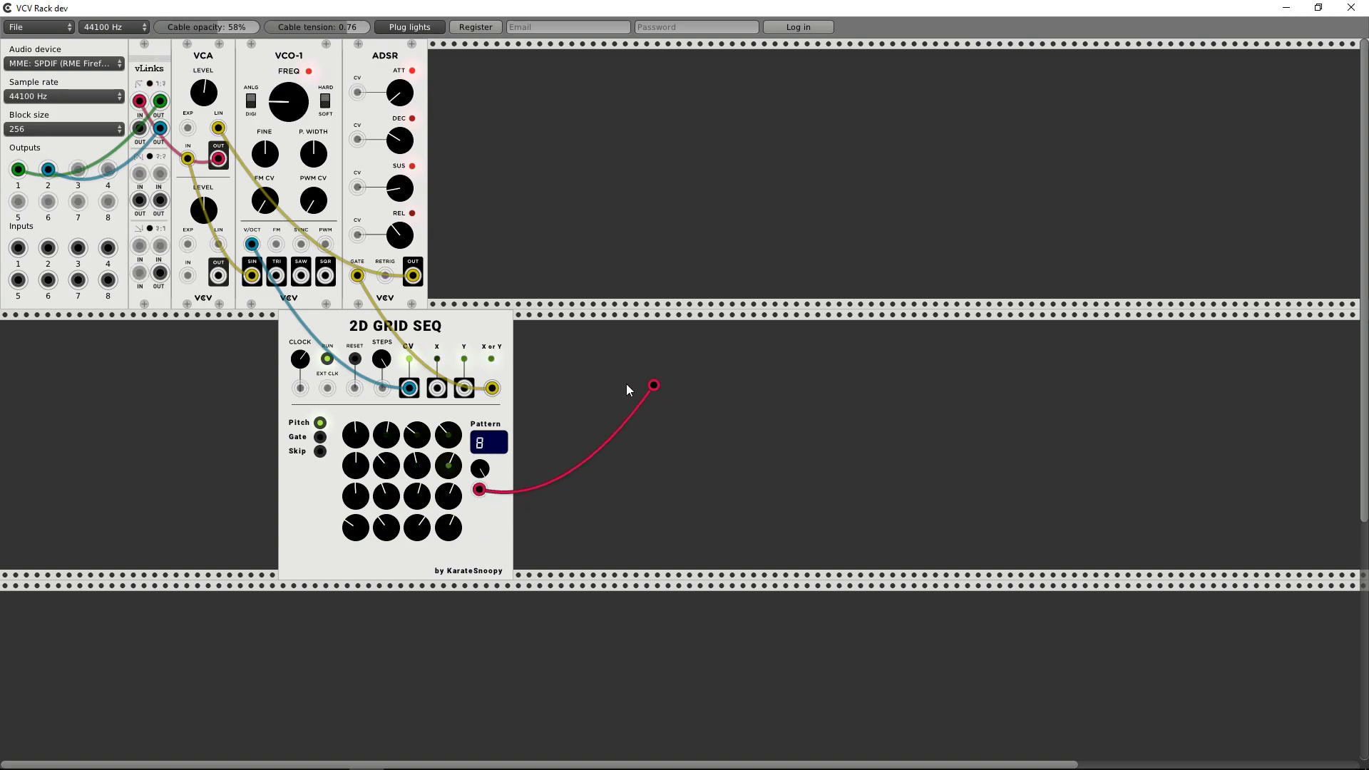
pyautogui.moveTo(627, 390); pyautogui.dragTo(613, 399)
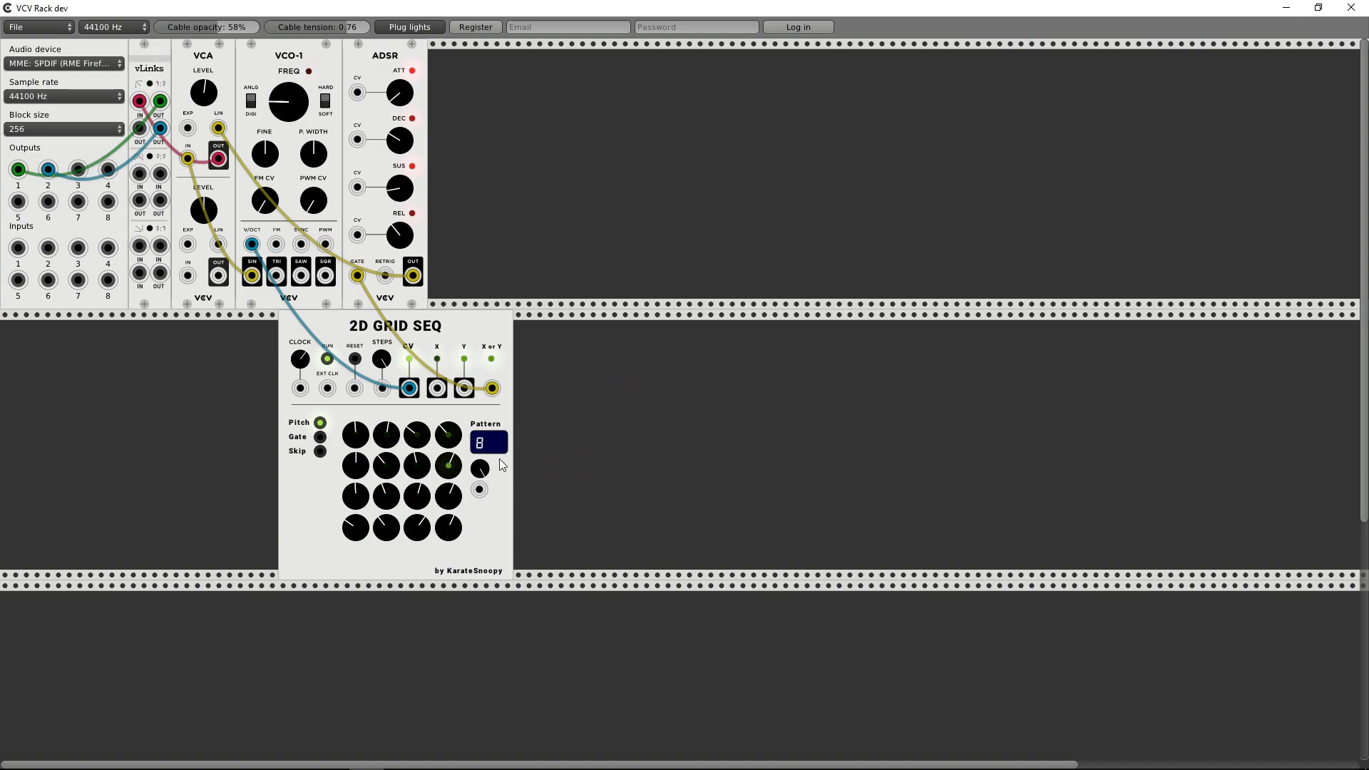
pyautogui.moveTo(480, 469); pyautogui.dragTo(480, 492)
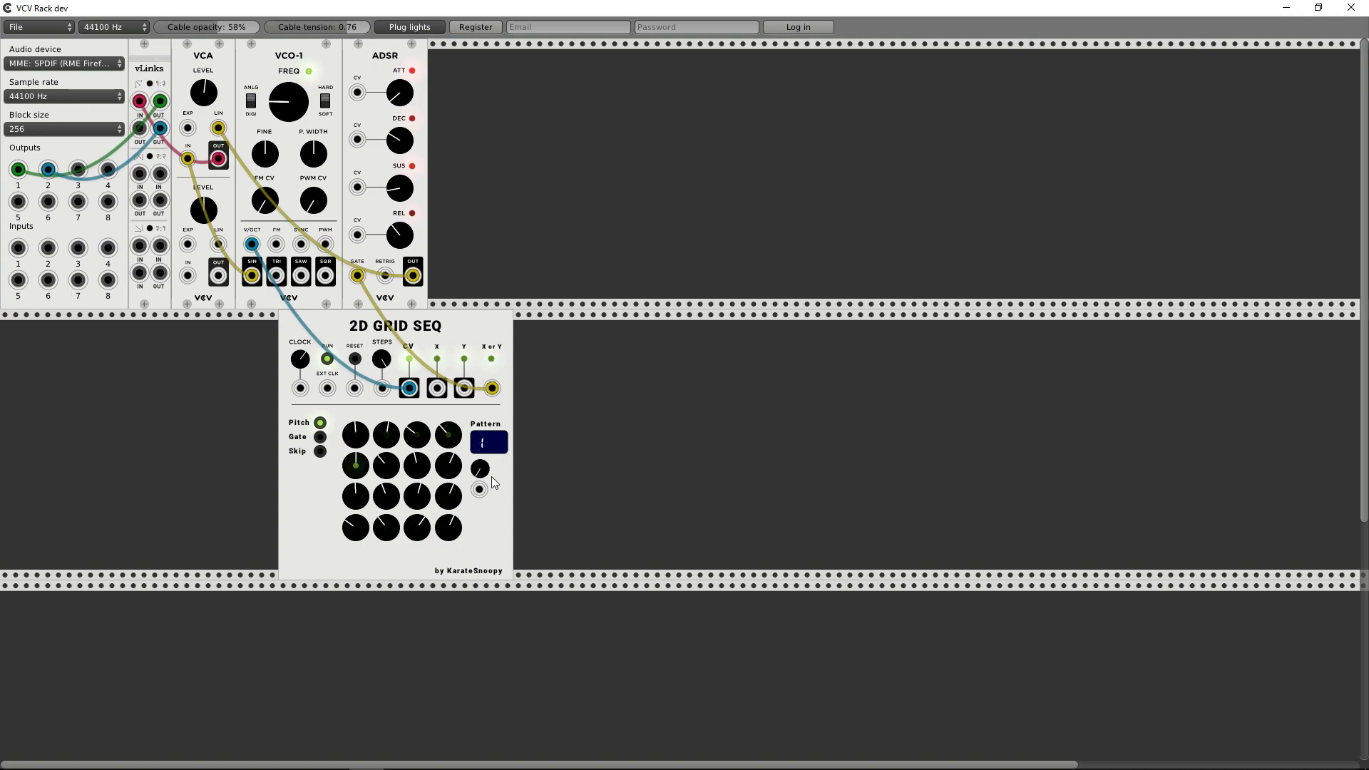
# Step: In Gate mode, switch off five step gates across the grid's rows
pyautogui.click(319, 437)
pyautogui.click(320, 424)
pyautogui.click(320, 440)
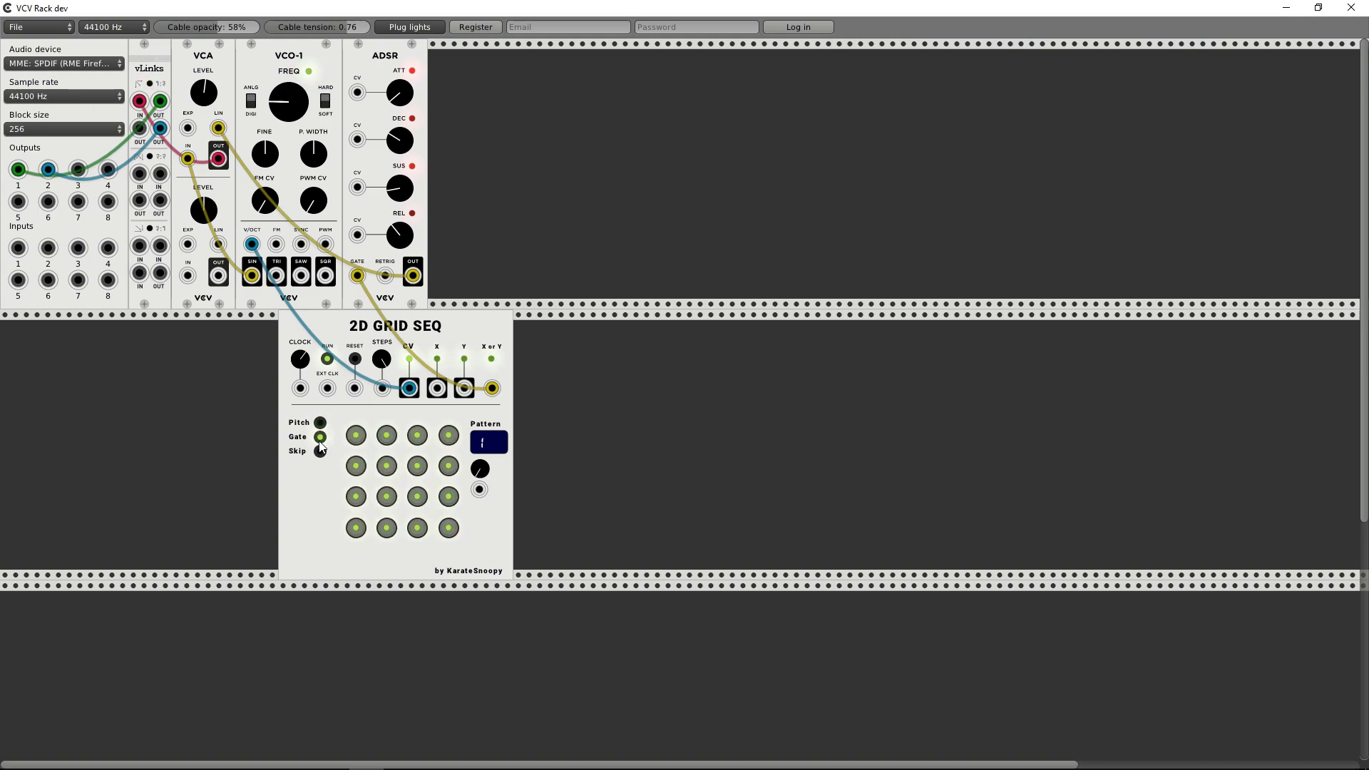
pyautogui.click(355, 438)
pyautogui.click(419, 468)
pyautogui.click(358, 468)
pyautogui.click(417, 499)
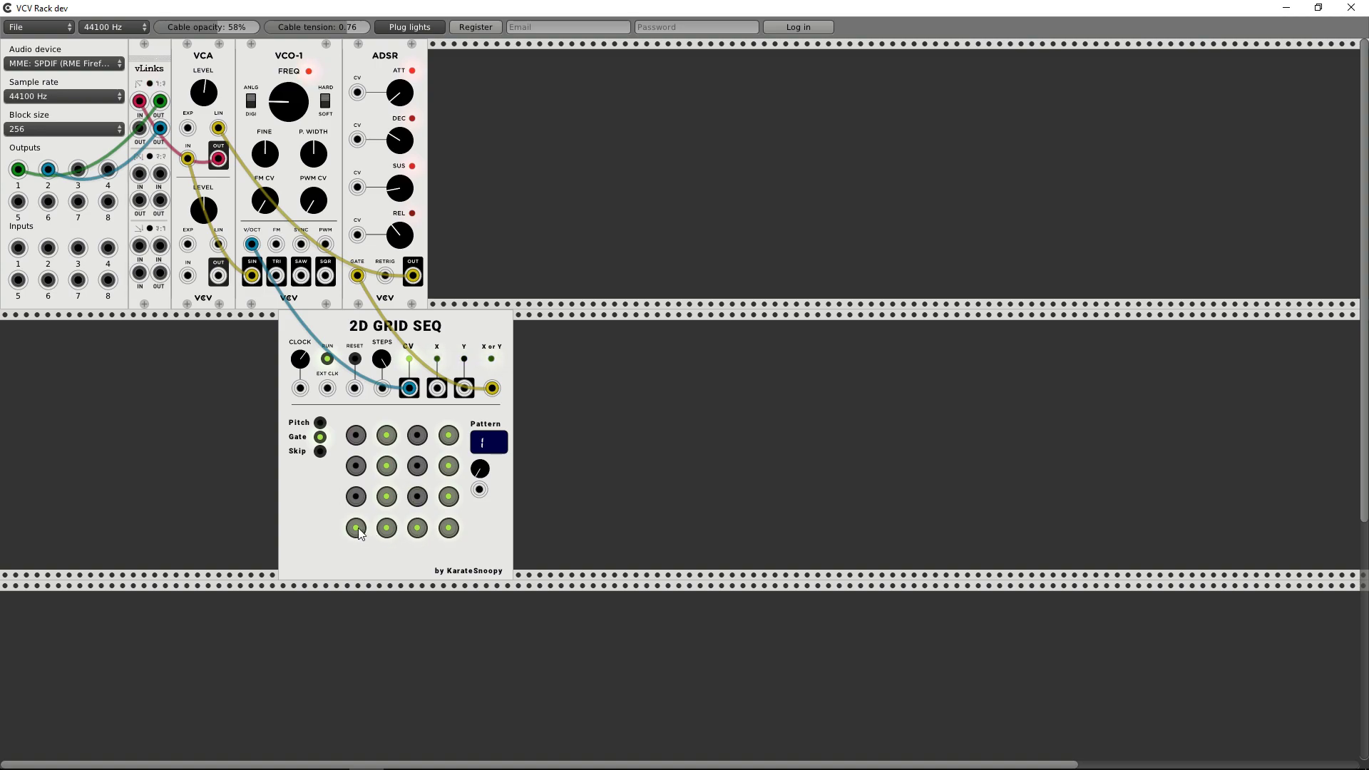
pyautogui.click(419, 532)
# Step: Compare Pitch and Gate views, then switch the muted gate steps back on
pyautogui.click(321, 424)
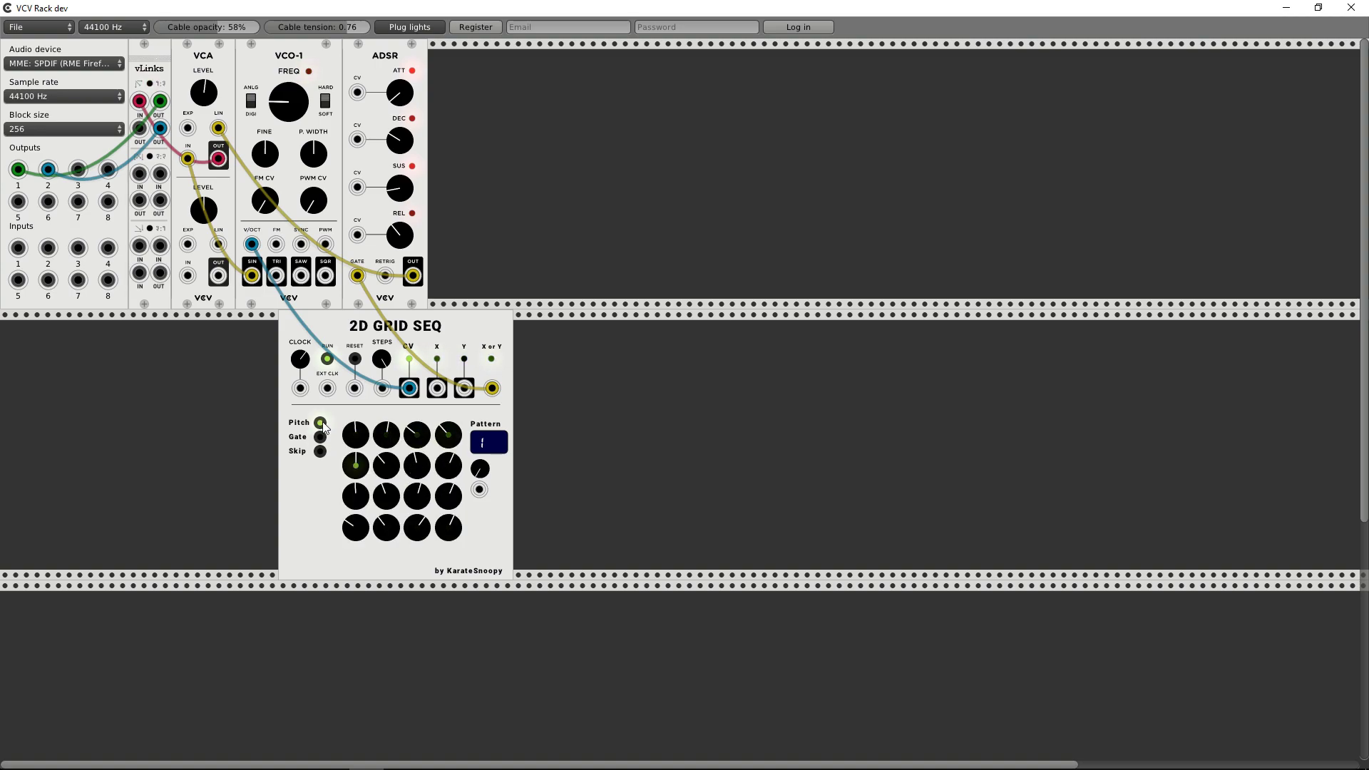
pyautogui.click(320, 437)
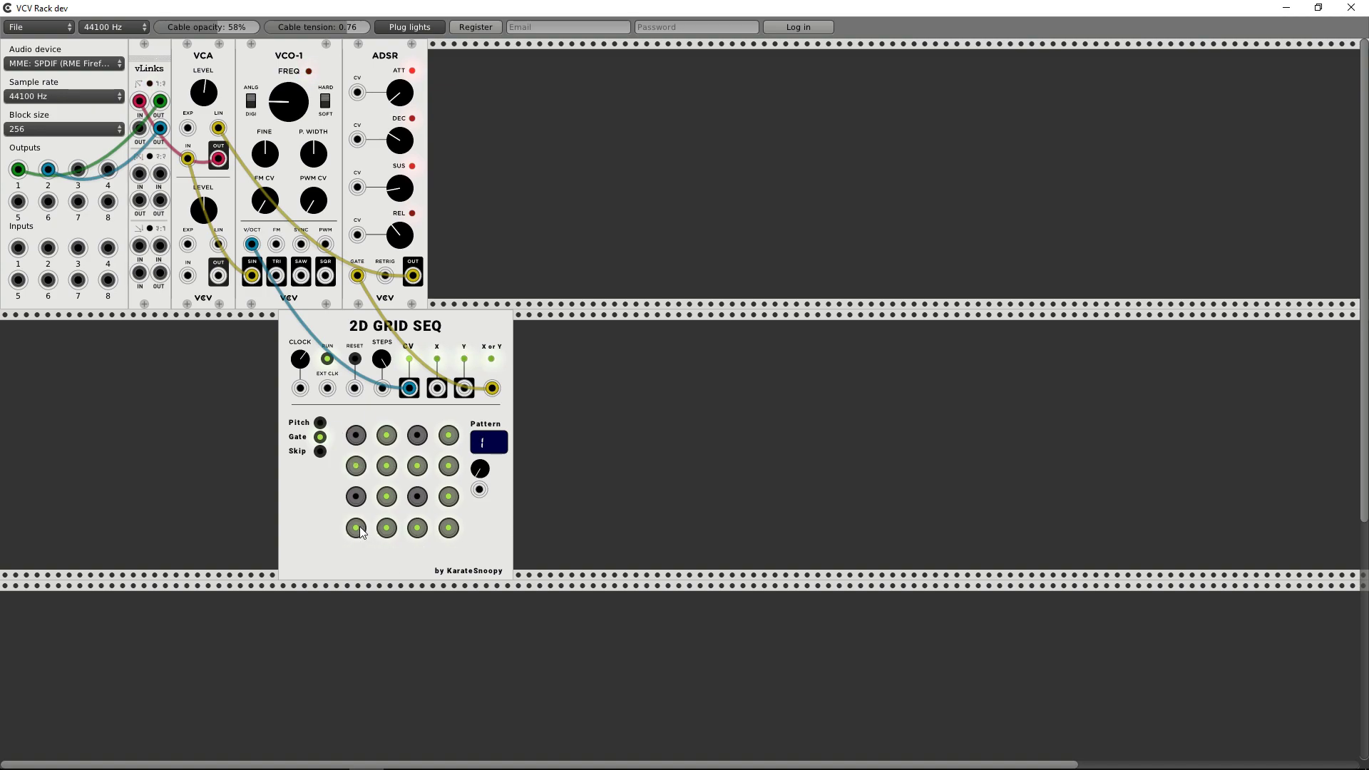
pyautogui.click(320, 422)
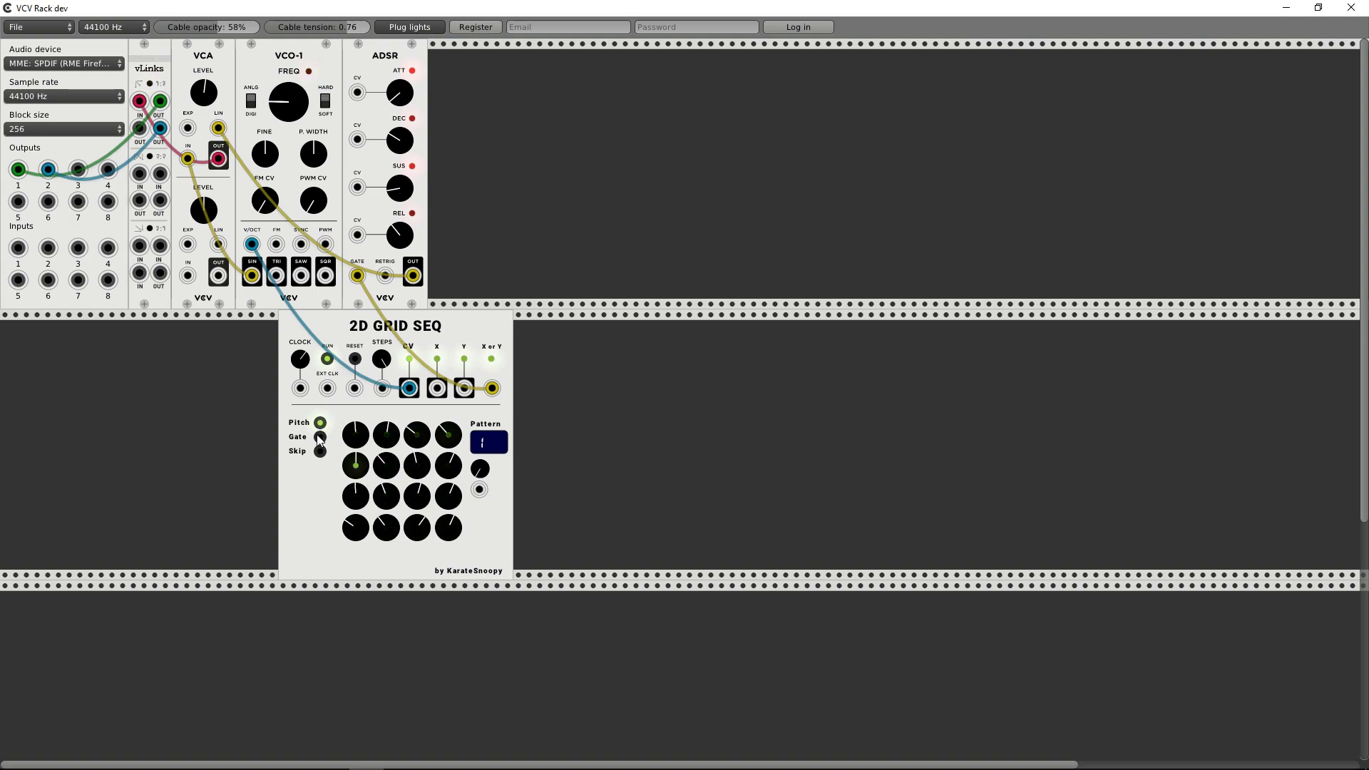
pyautogui.click(321, 436)
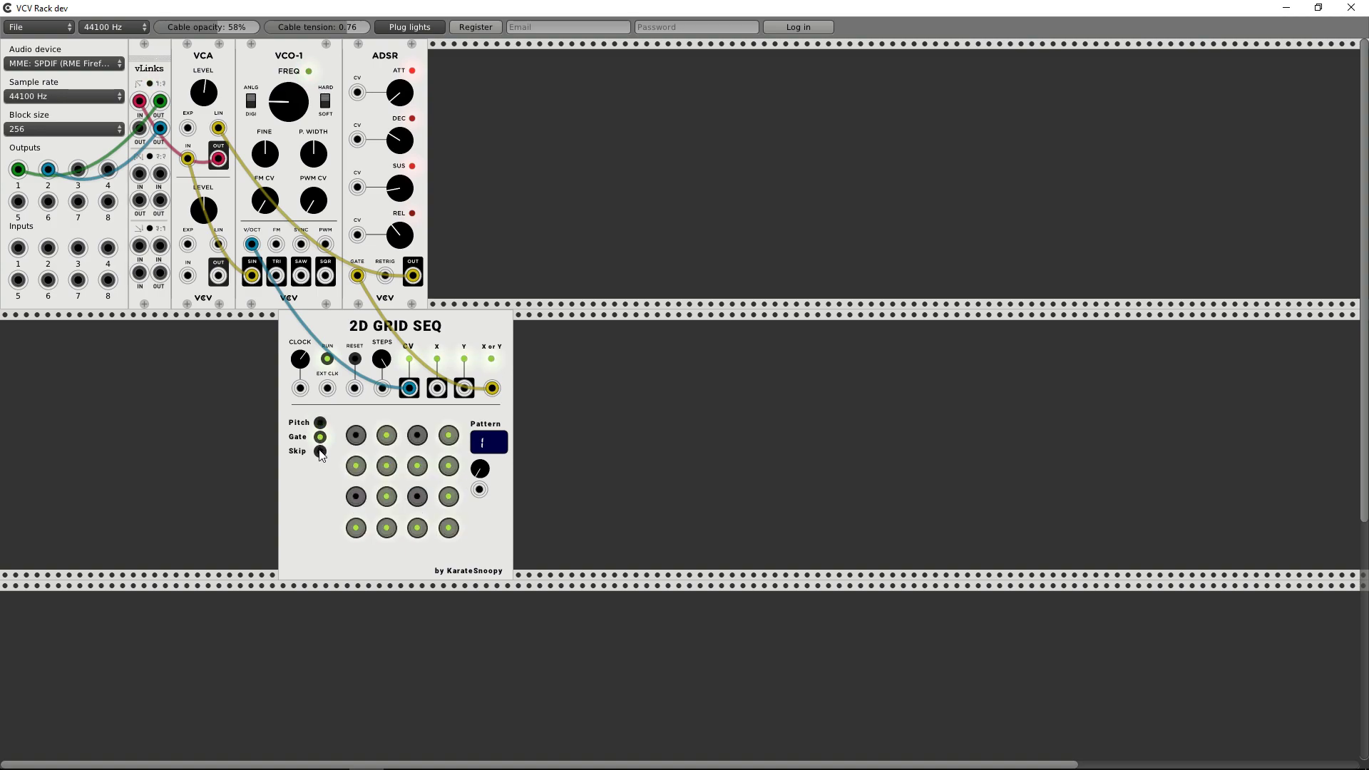
pyautogui.click(354, 437)
pyautogui.click(357, 499)
pyautogui.click(417, 497)
pyautogui.click(417, 435)
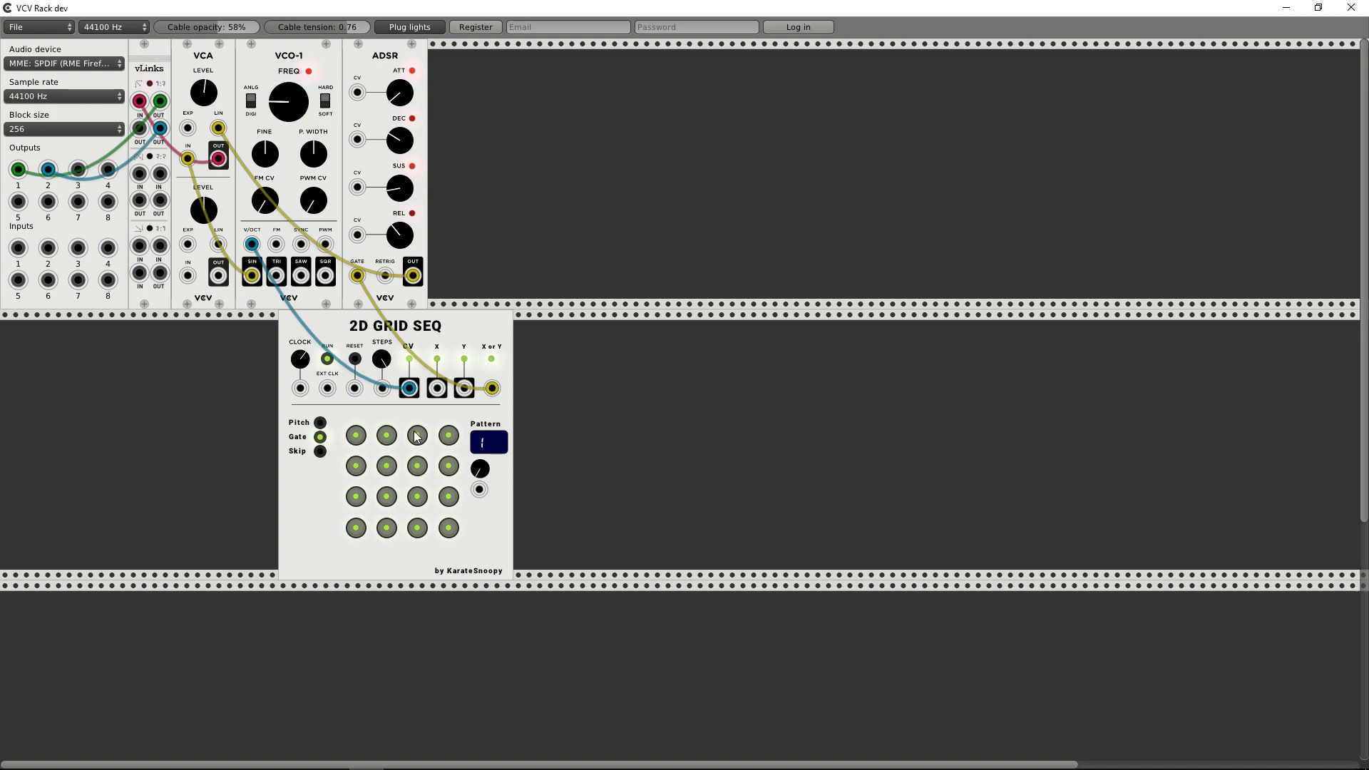
# Step: In Skip mode, mark all four first-row steps as skipped
pyautogui.click(322, 452)
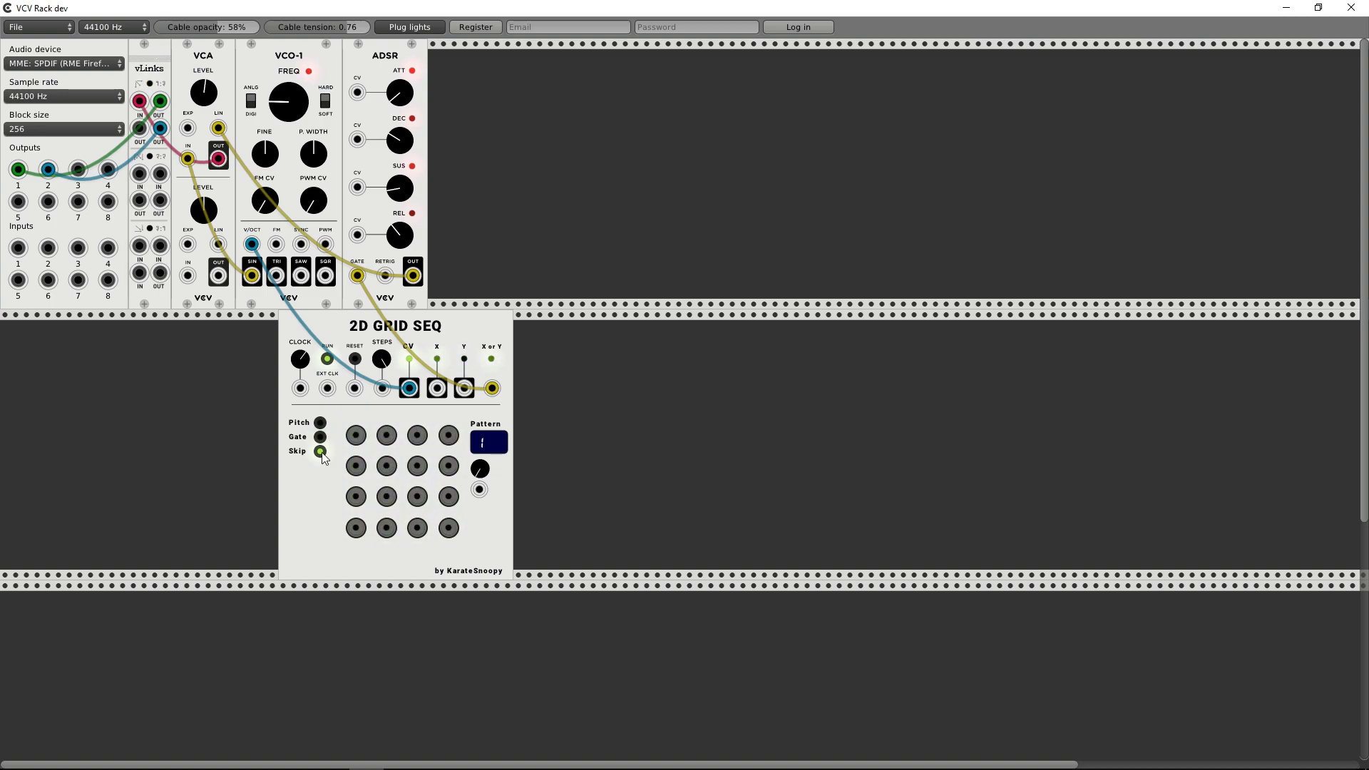
pyautogui.click(356, 435)
pyautogui.click(387, 434)
pyautogui.click(417, 435)
pyautogui.click(449, 435)
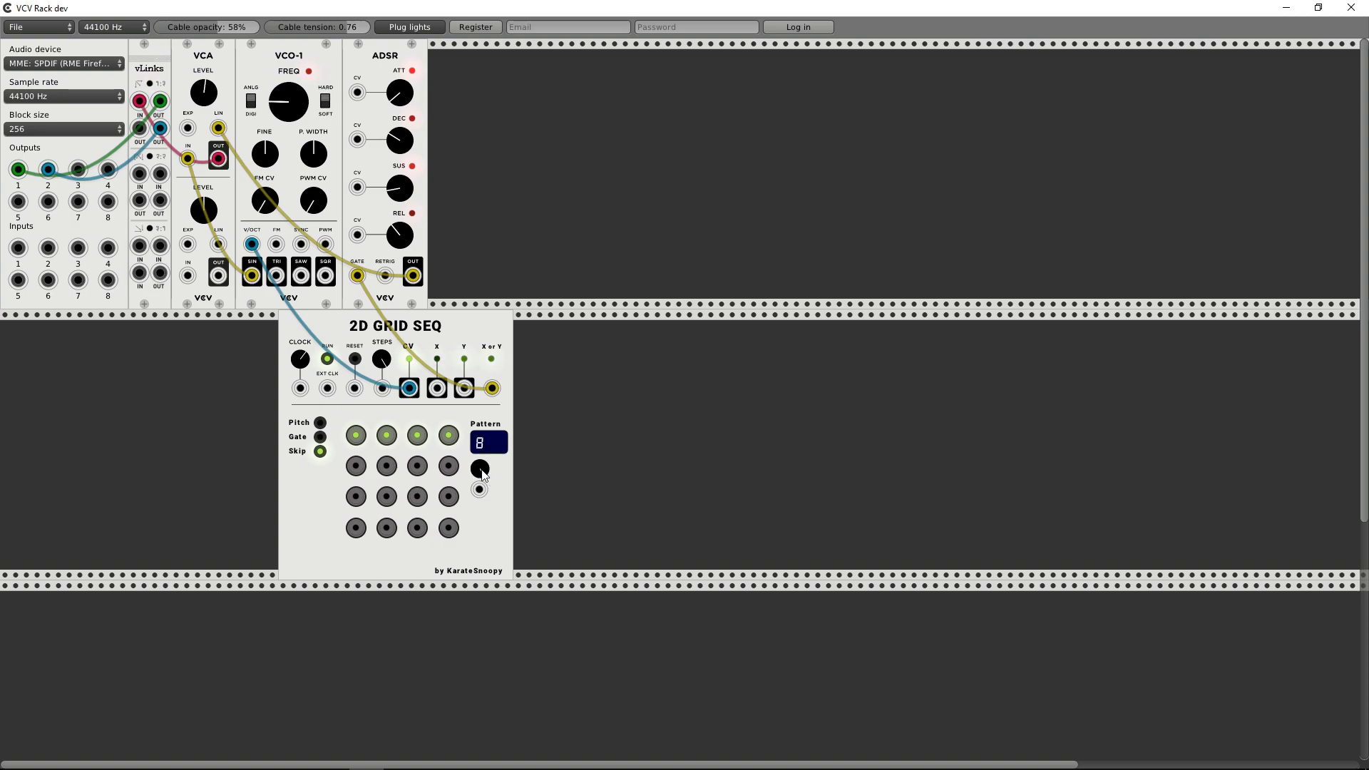
# Step: Raise the STEPS knob's step count in Pitch view, then return to Skip view
pyautogui.click(321, 423)
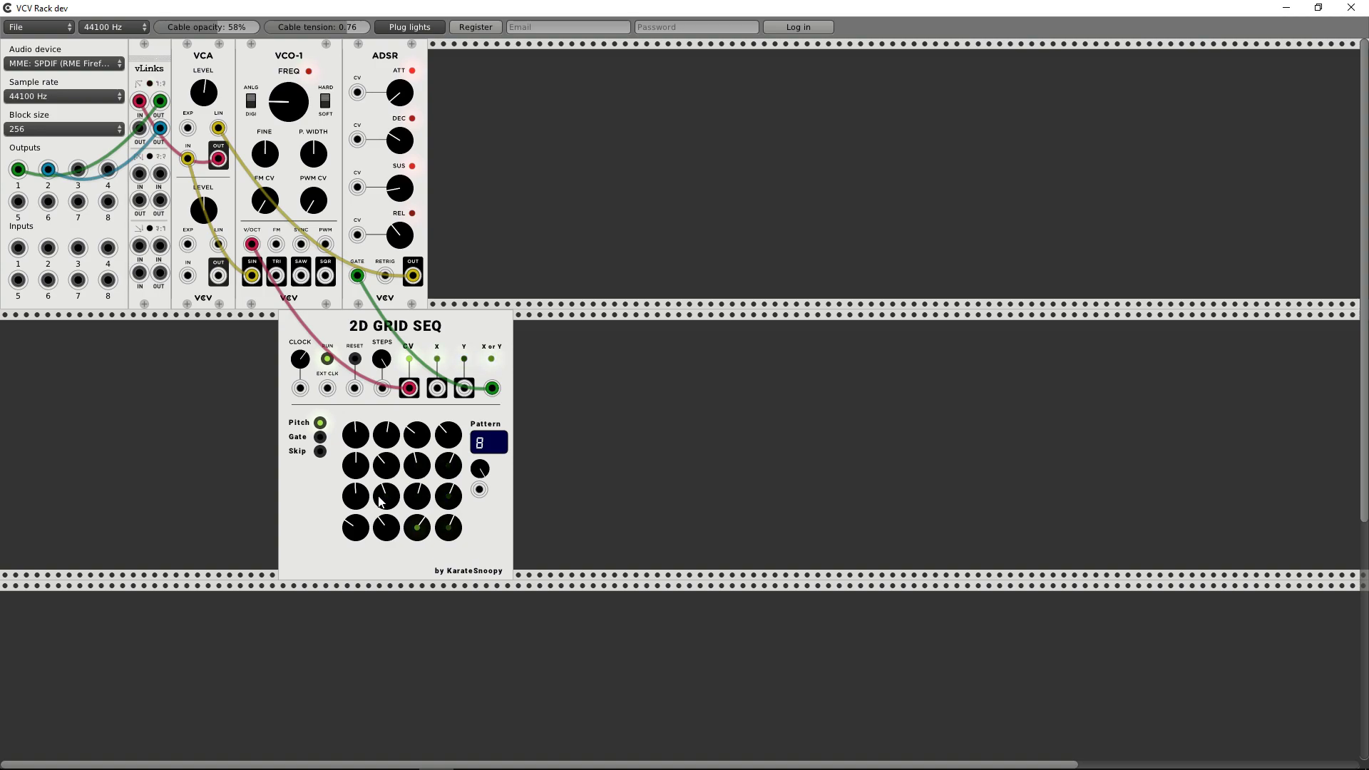
pyautogui.moveTo(380, 360); pyautogui.dragTo(380, 353)
pyautogui.moveTo(380, 353); pyautogui.dragTo(380, 347)
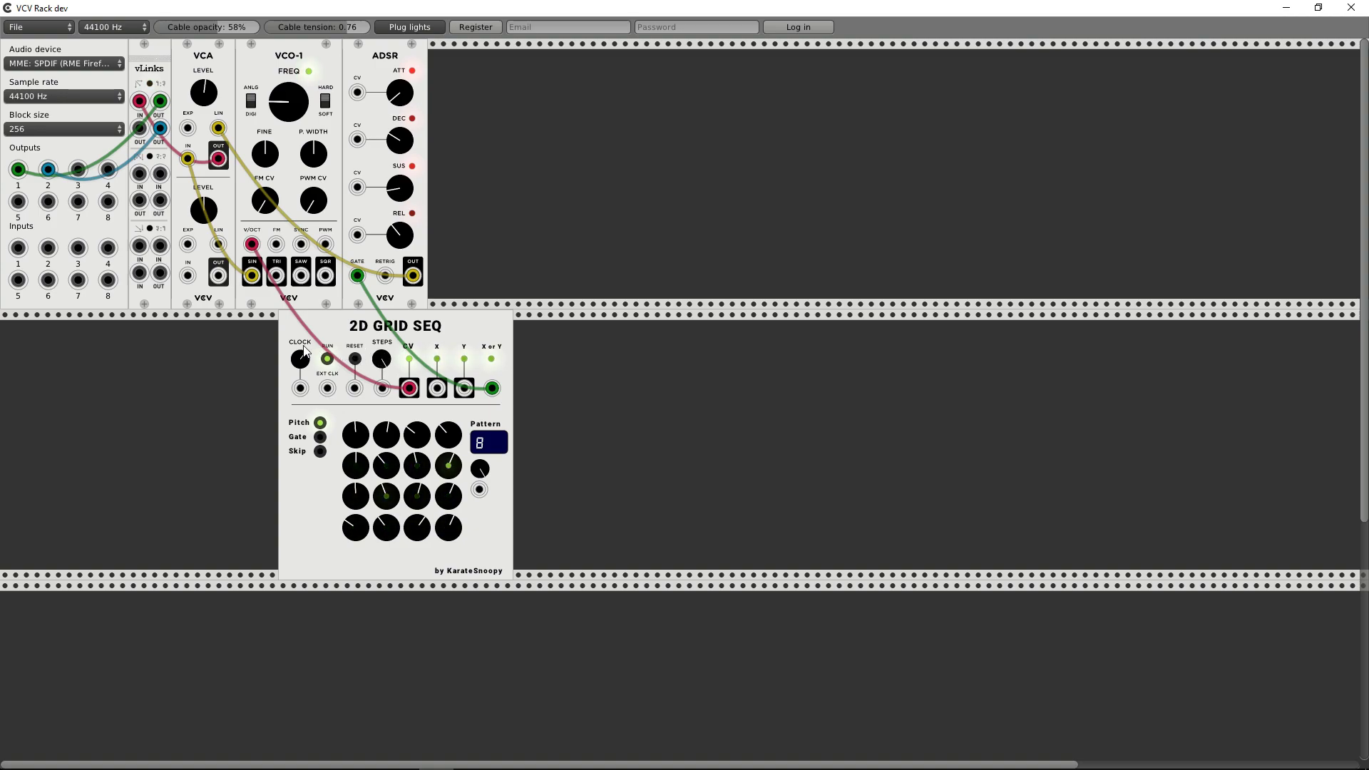
pyautogui.click(320, 452)
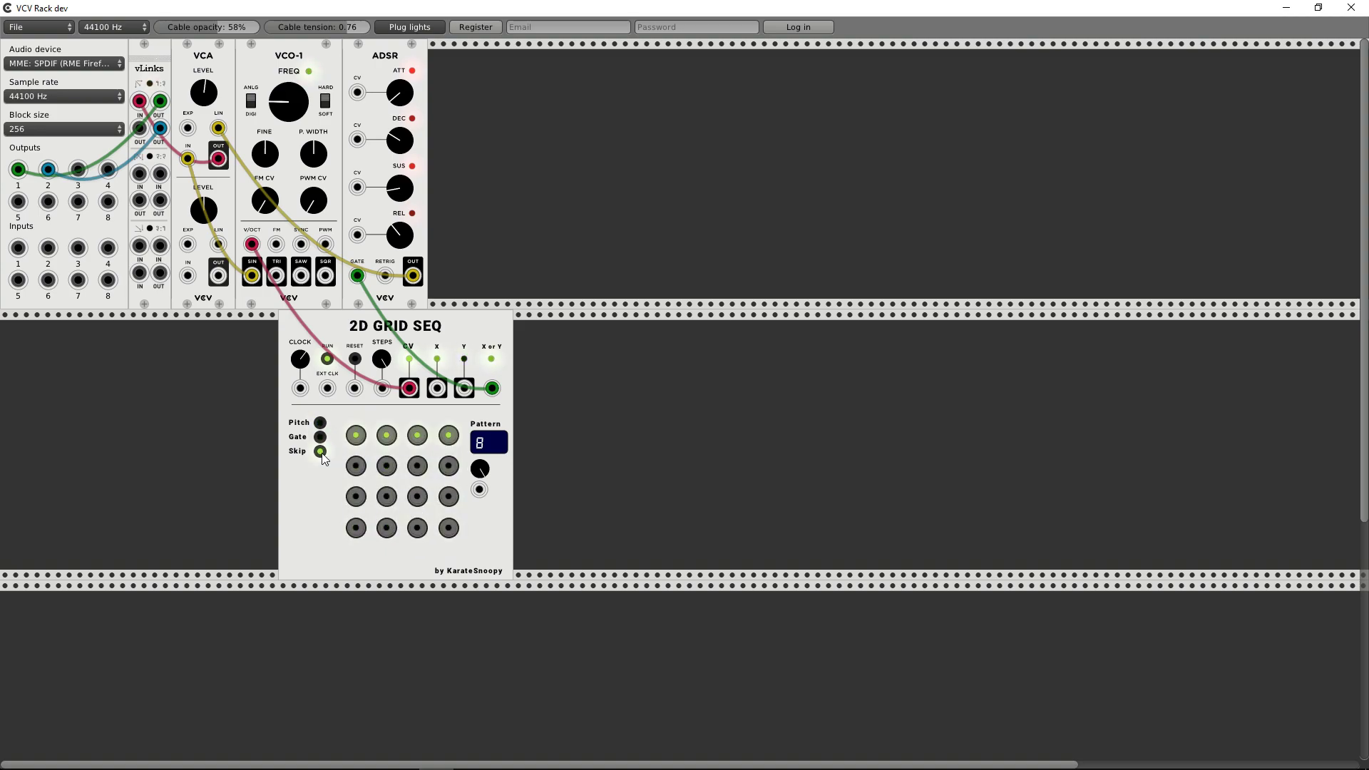
# Step: In Gate view, apply Randomize Gate from the module menu
pyautogui.click(320, 423)
pyautogui.rightClick(312, 477)
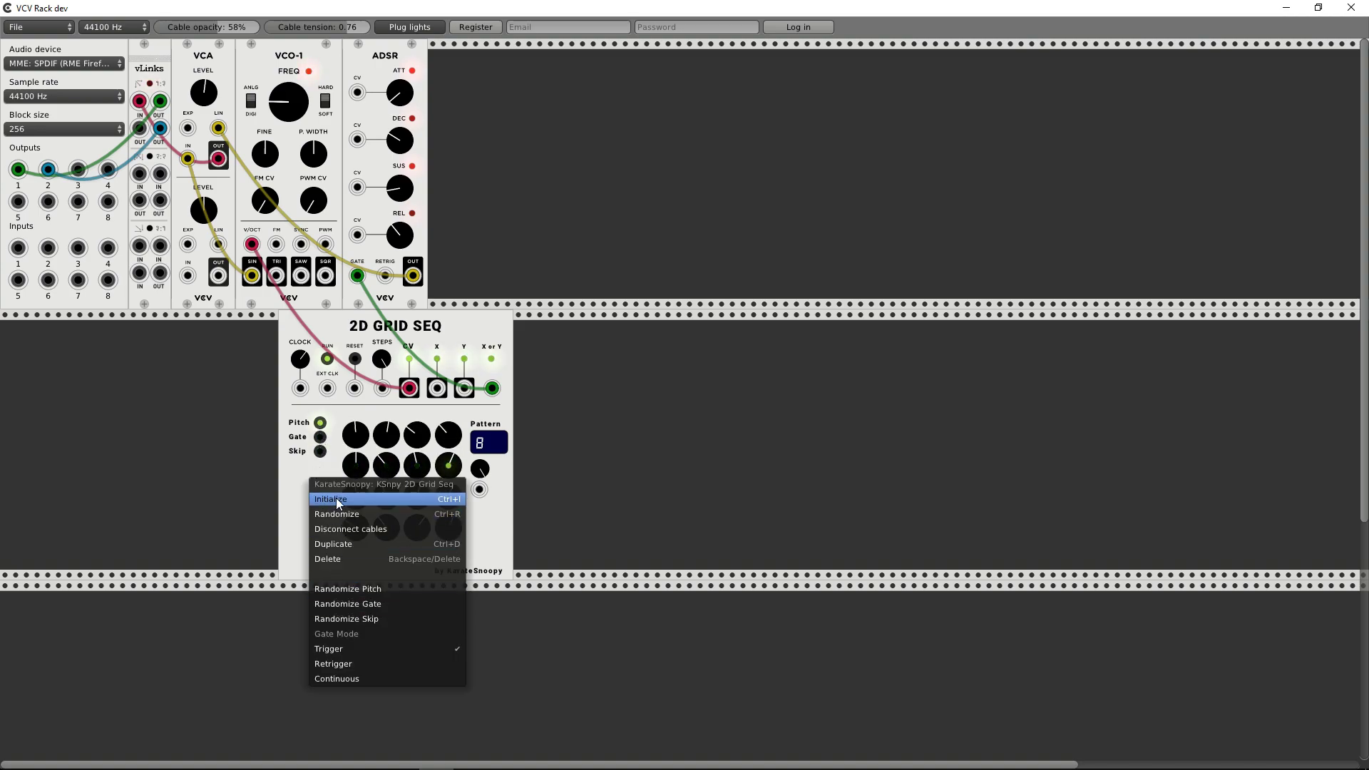
pyautogui.click(322, 443)
pyautogui.click(320, 437)
pyautogui.rightClick(310, 502)
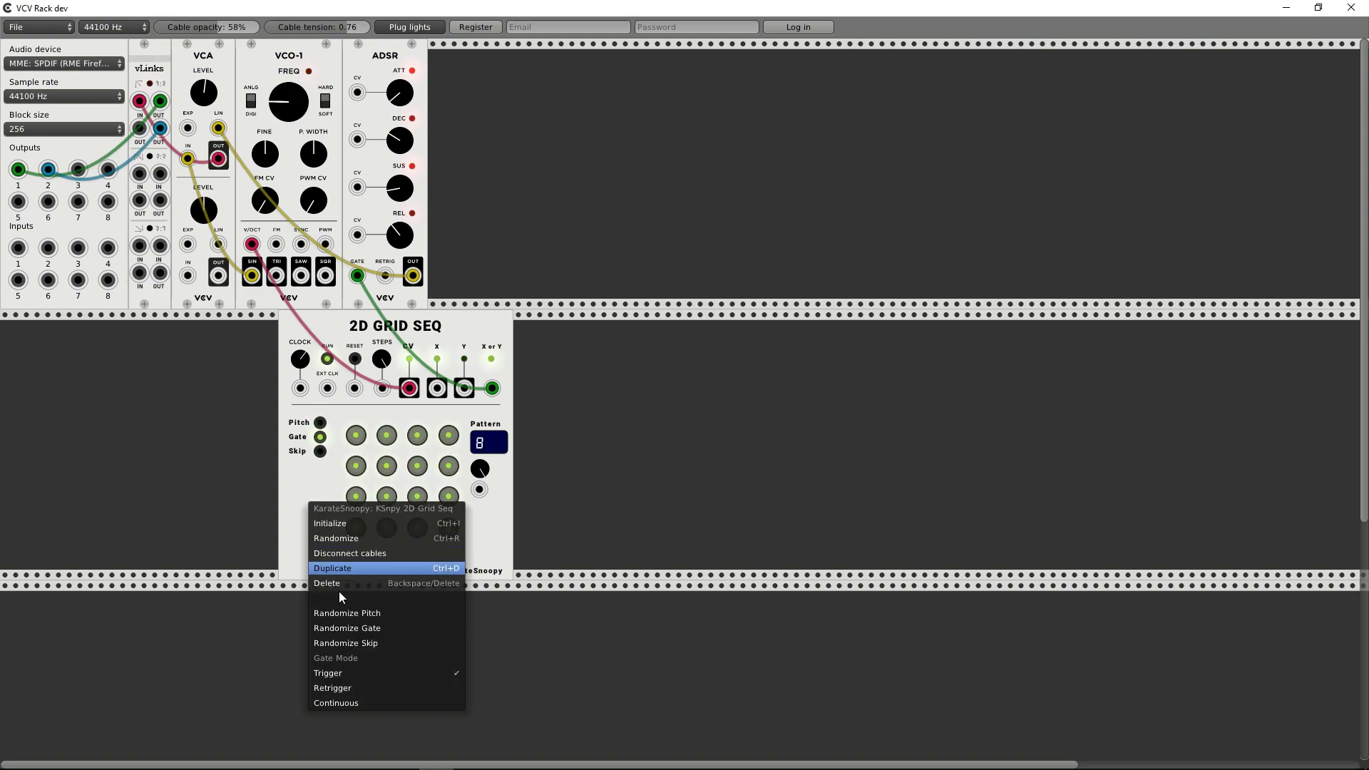
pyautogui.click(354, 630)
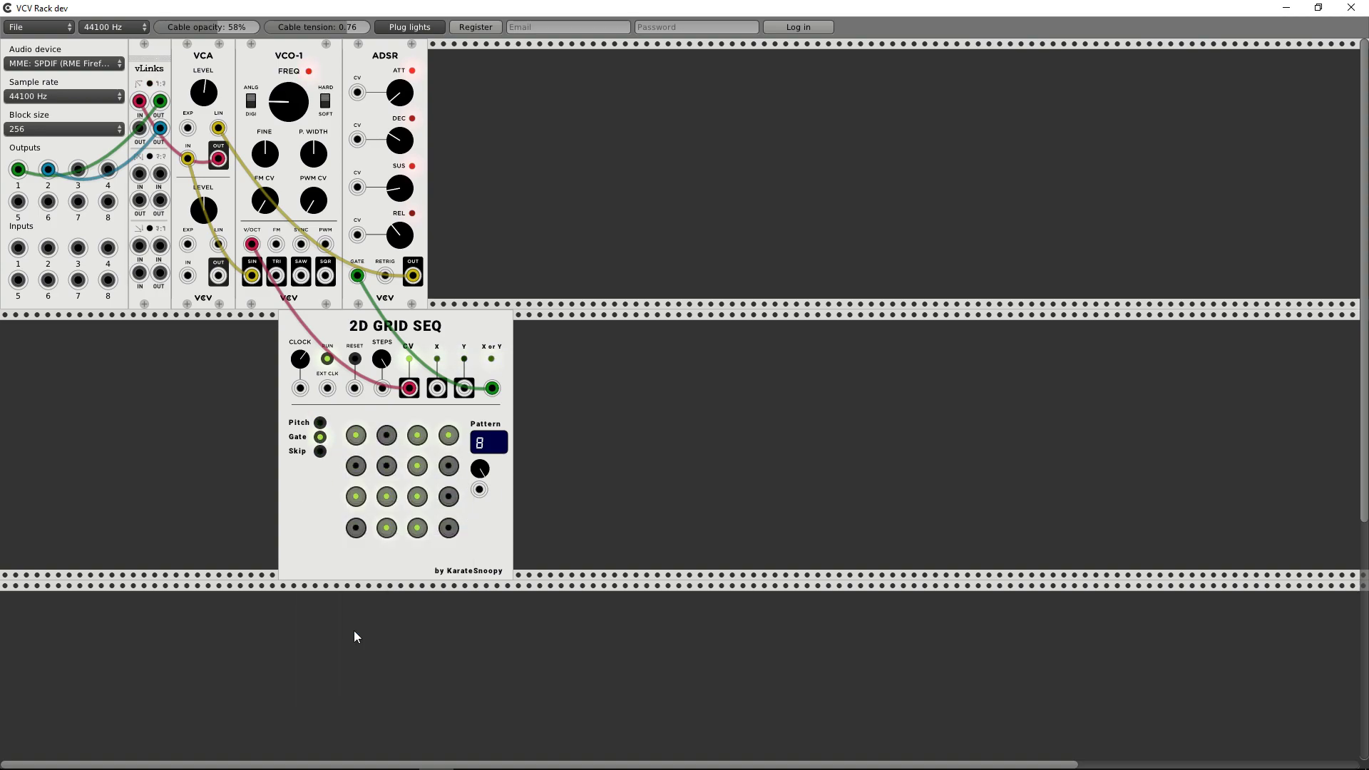
# Step: In Skip view, apply Randomize Skip from the module menu
pyautogui.rightClick(318, 515)
pyautogui.click(320, 450)
pyautogui.click(320, 451)
pyautogui.rightClick(310, 486)
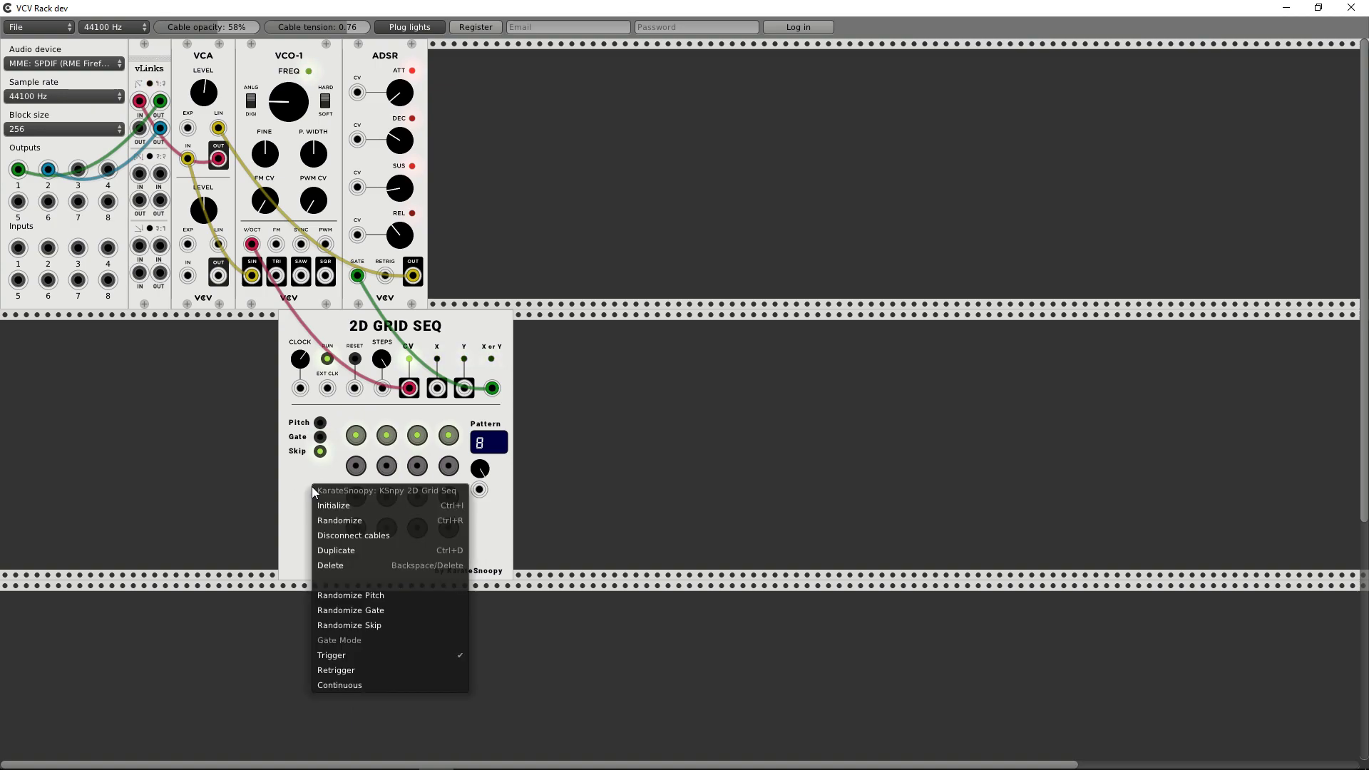
pyautogui.click(358, 627)
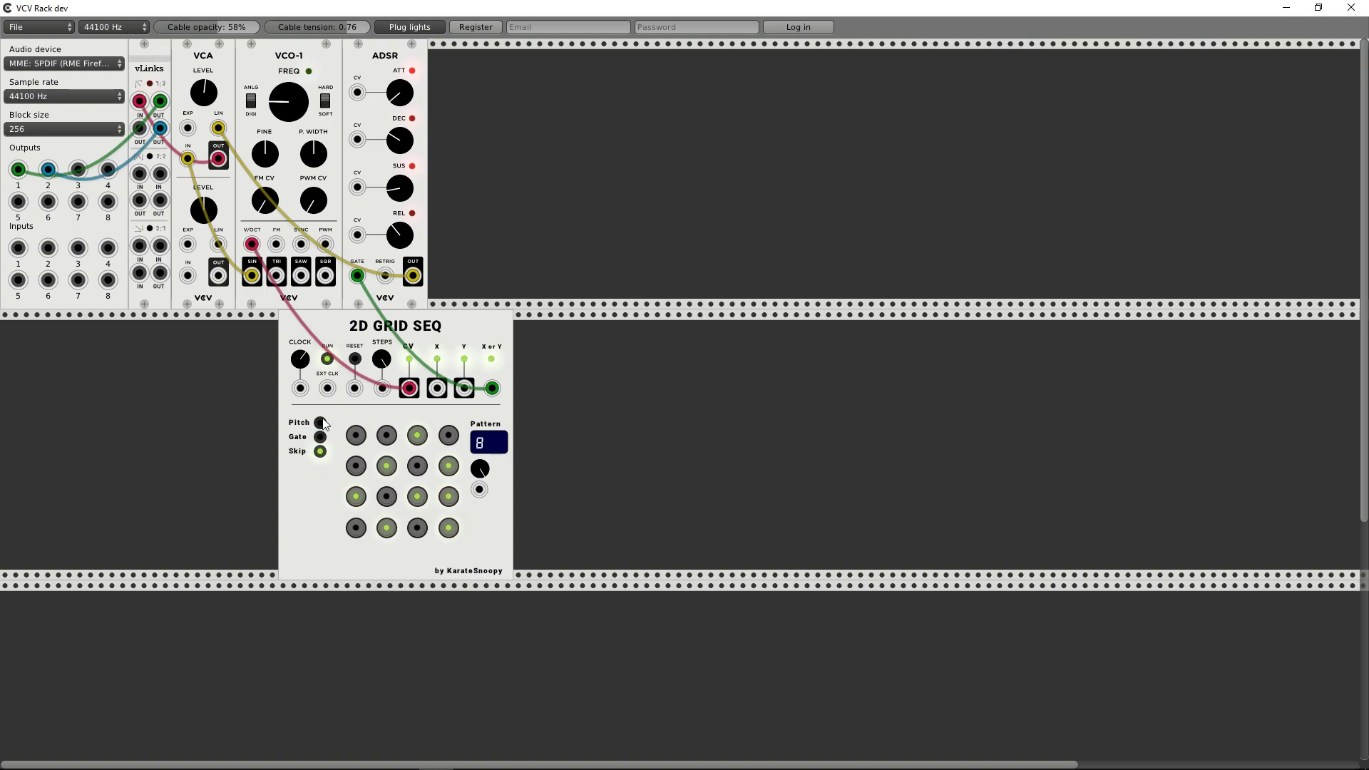
# Step: Apply Randomize Pitch, then full Randomize, and check the resulting skip pattern
pyautogui.click(320, 422)
pyautogui.rightClick(328, 505)
pyautogui.click(361, 615)
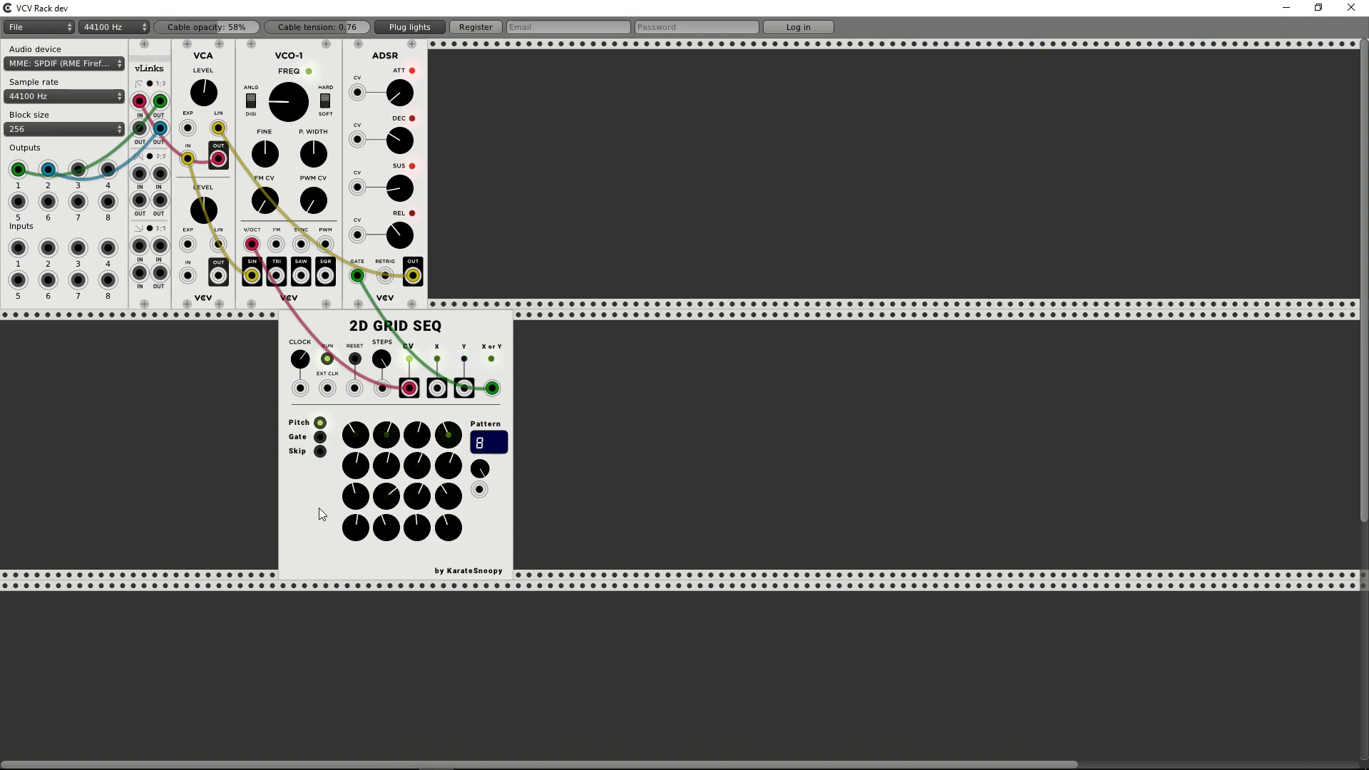
pyautogui.rightClick(314, 502)
pyautogui.click(342, 537)
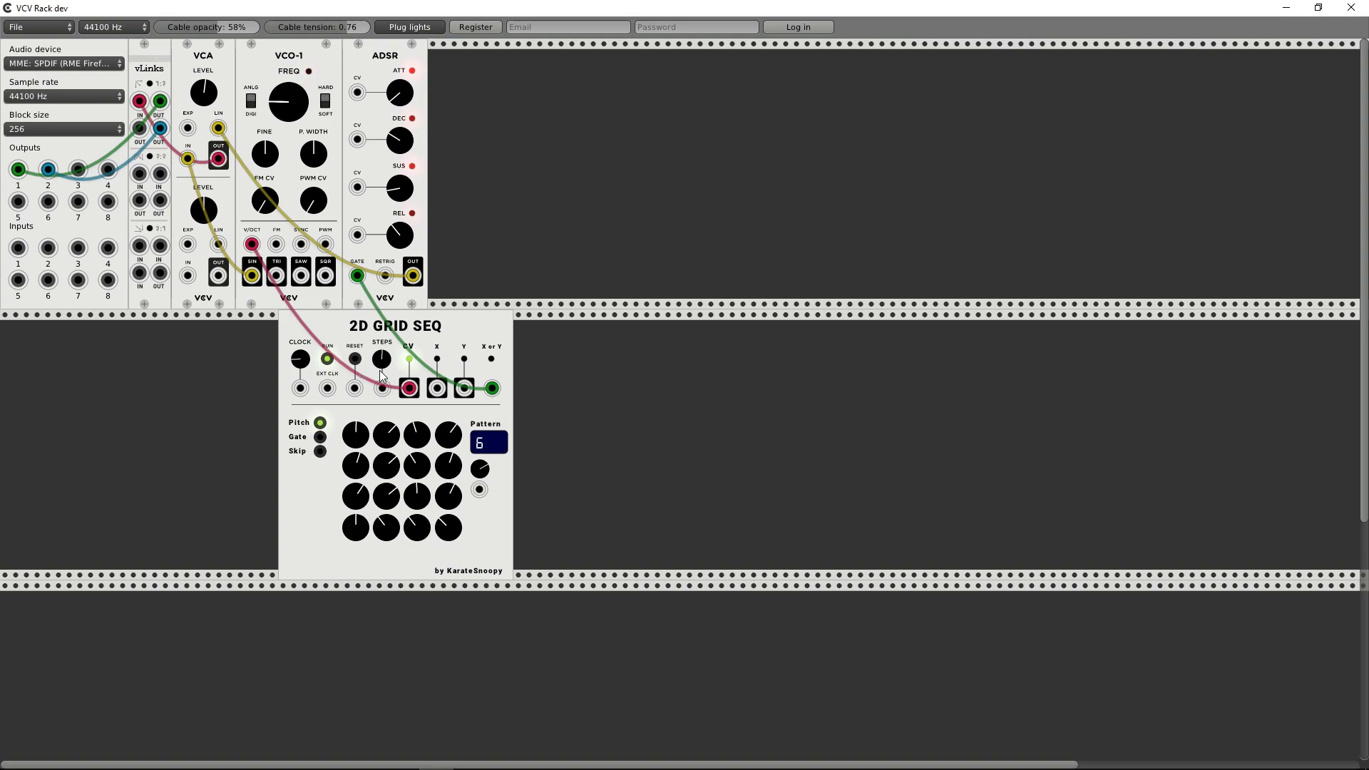
pyautogui.click(320, 451)
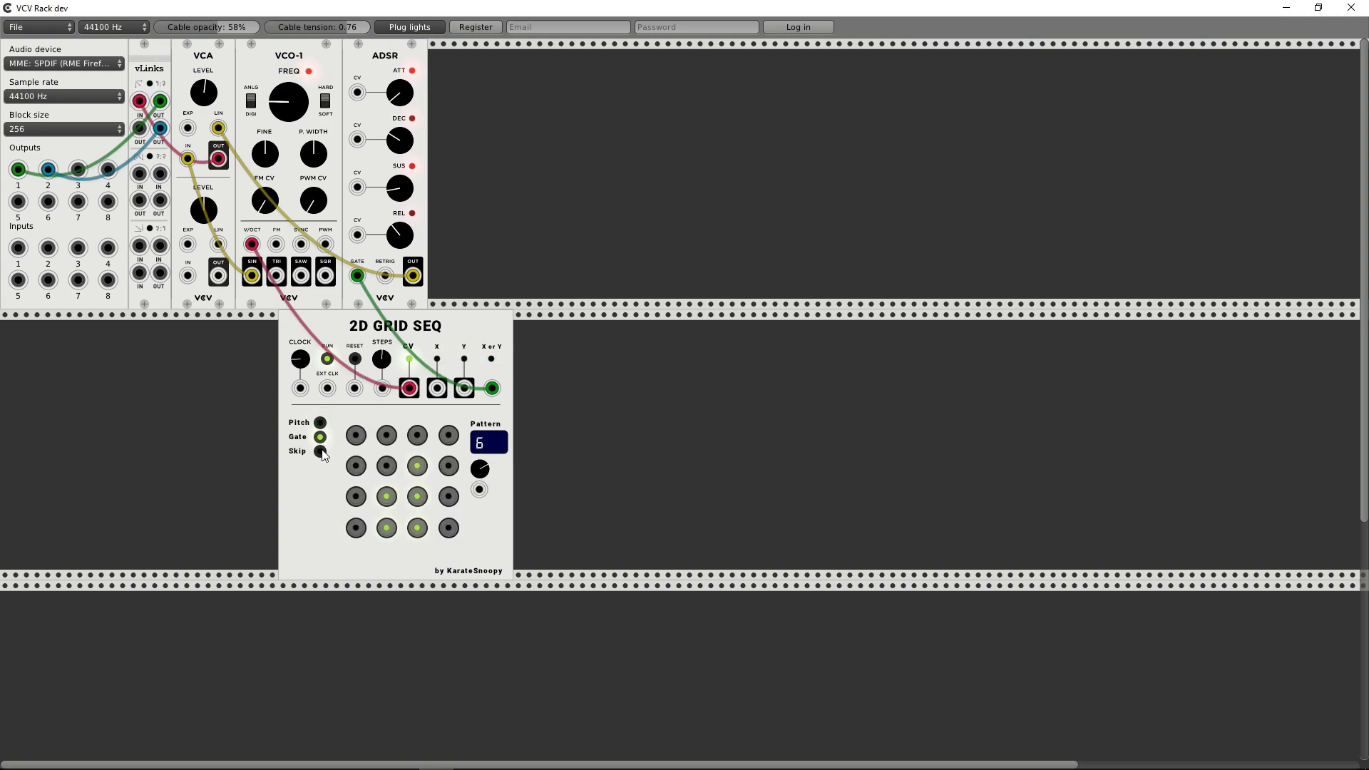
pyautogui.click(320, 422)
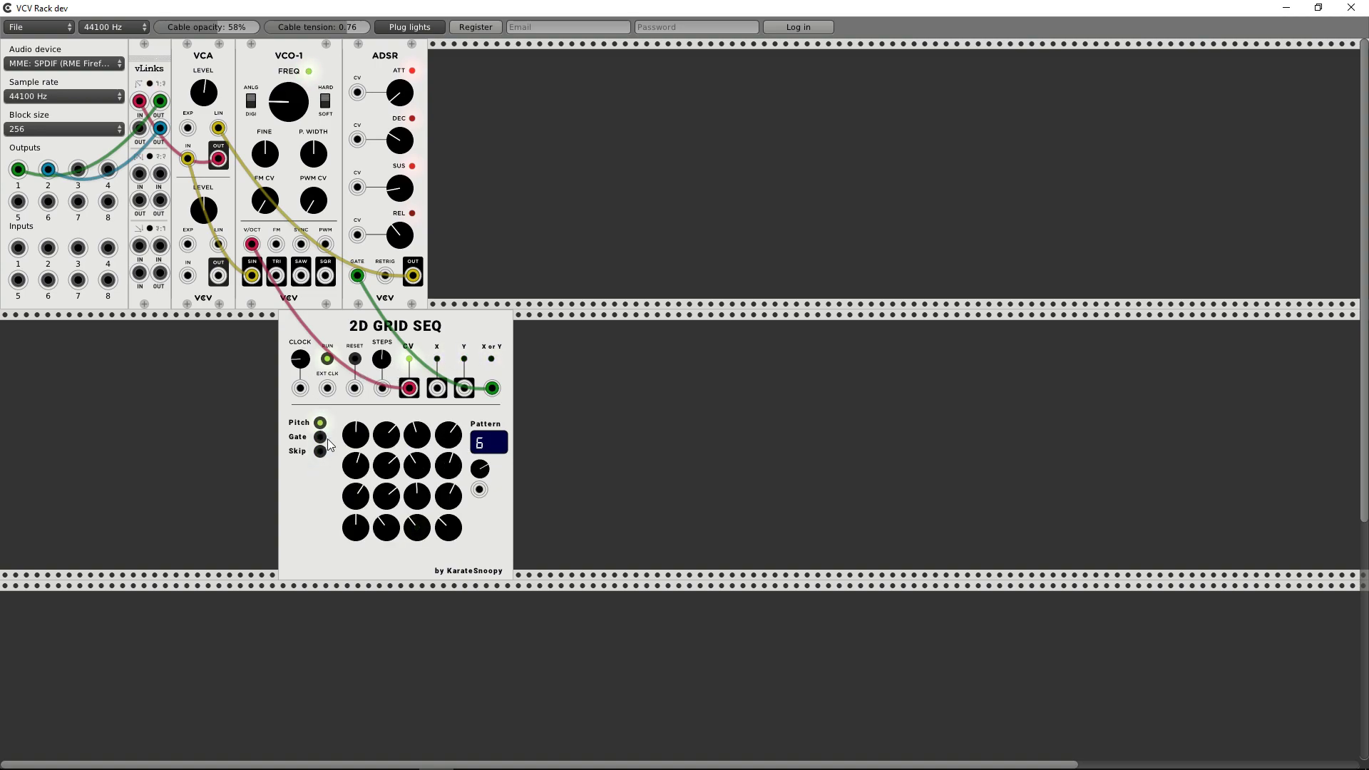
# Step: Initialize the sequencer to defaults, then apply Randomize Pitch
pyautogui.rightClick(320, 480)
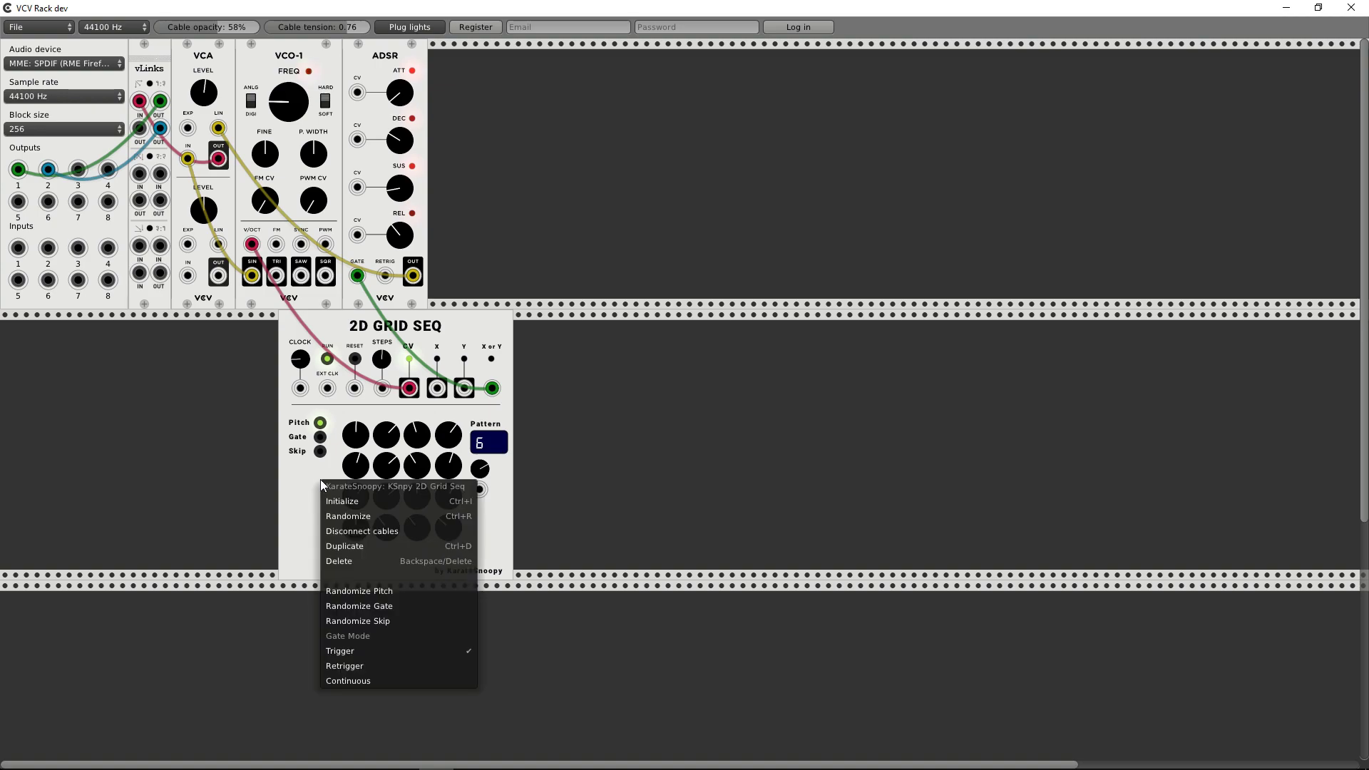
pyautogui.click(357, 503)
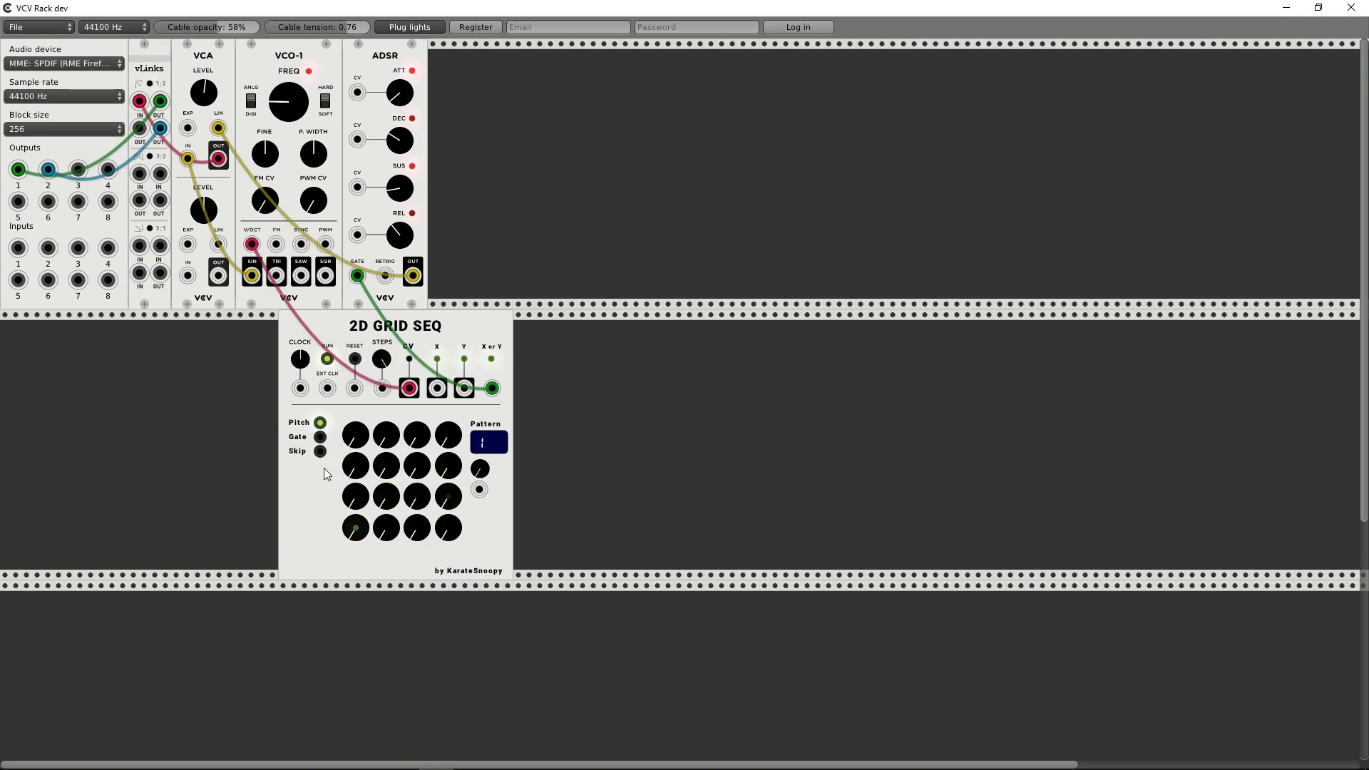
pyautogui.rightClick(312, 485)
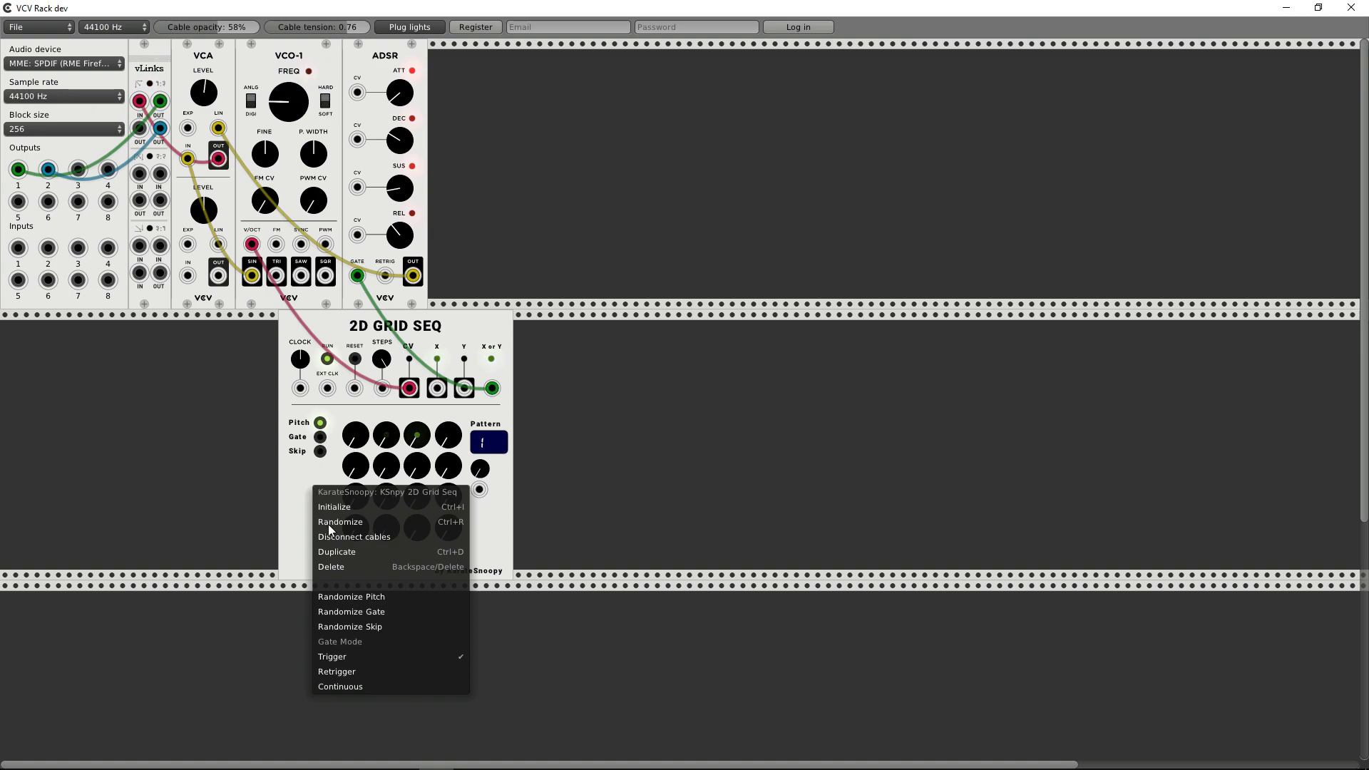
pyautogui.click(362, 597)
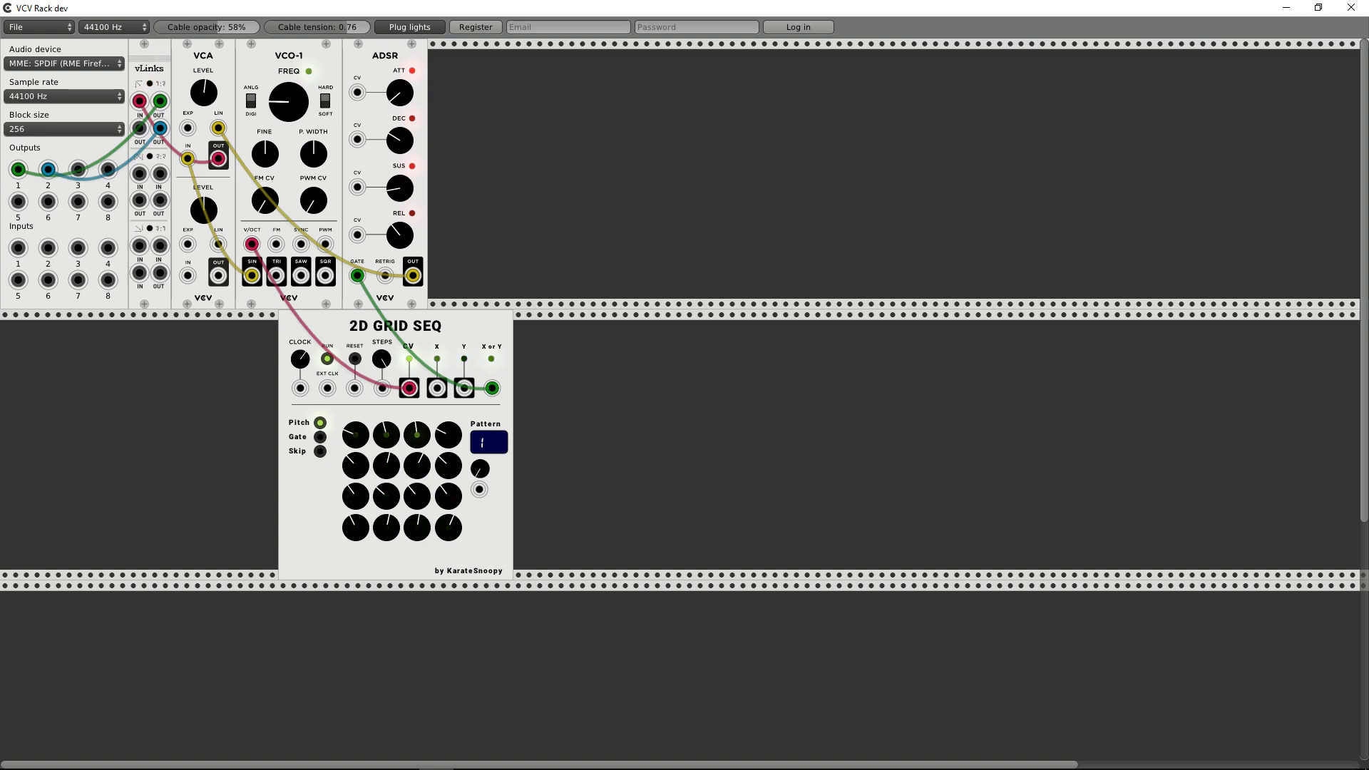
pyautogui.rightClick(305, 494)
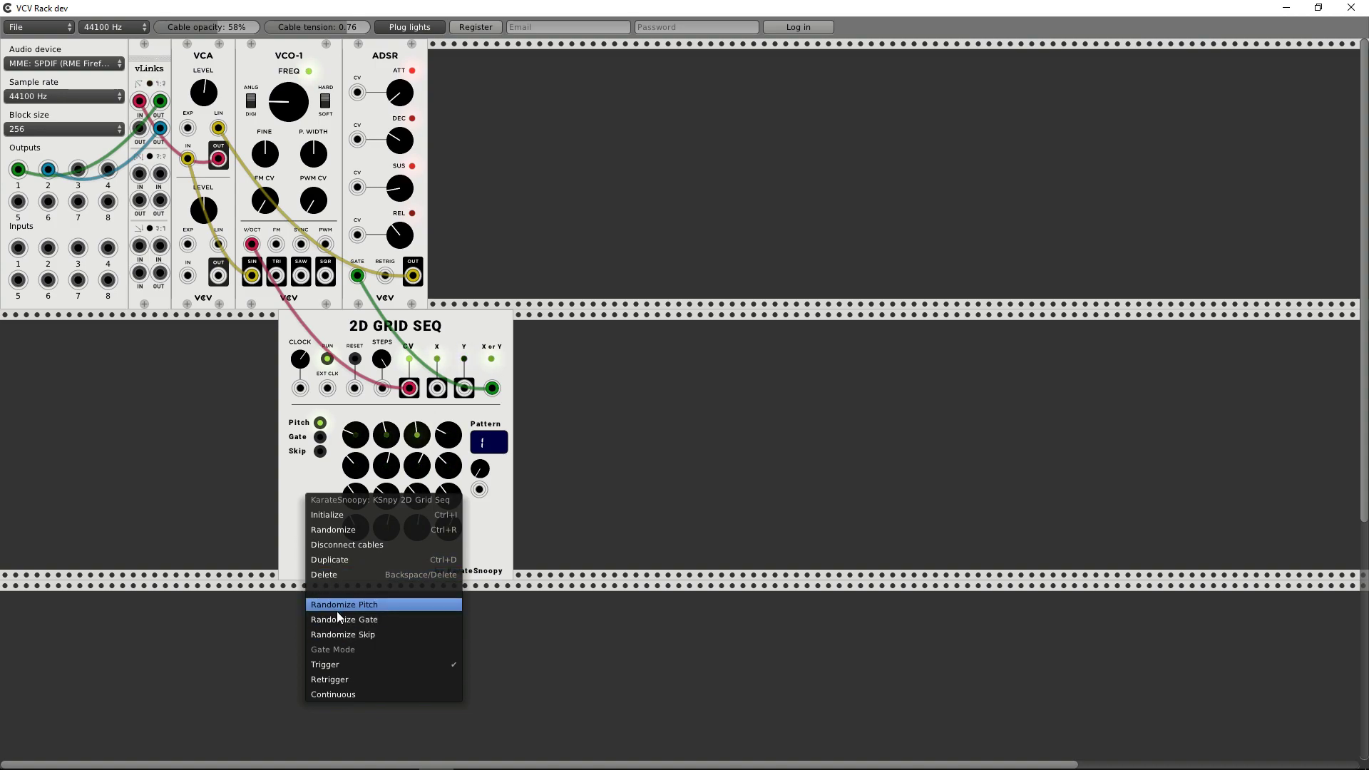
pyautogui.click(294, 502)
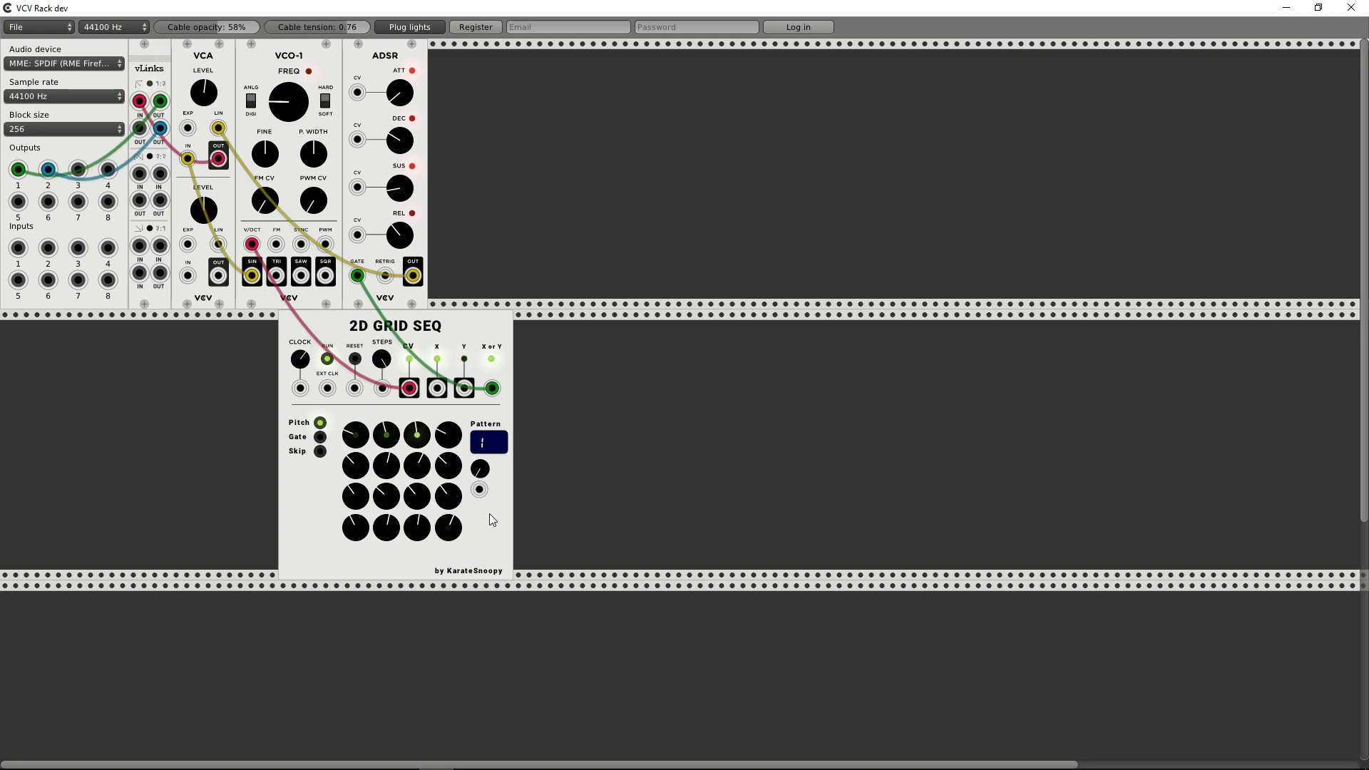
pyautogui.rightClick(302, 502)
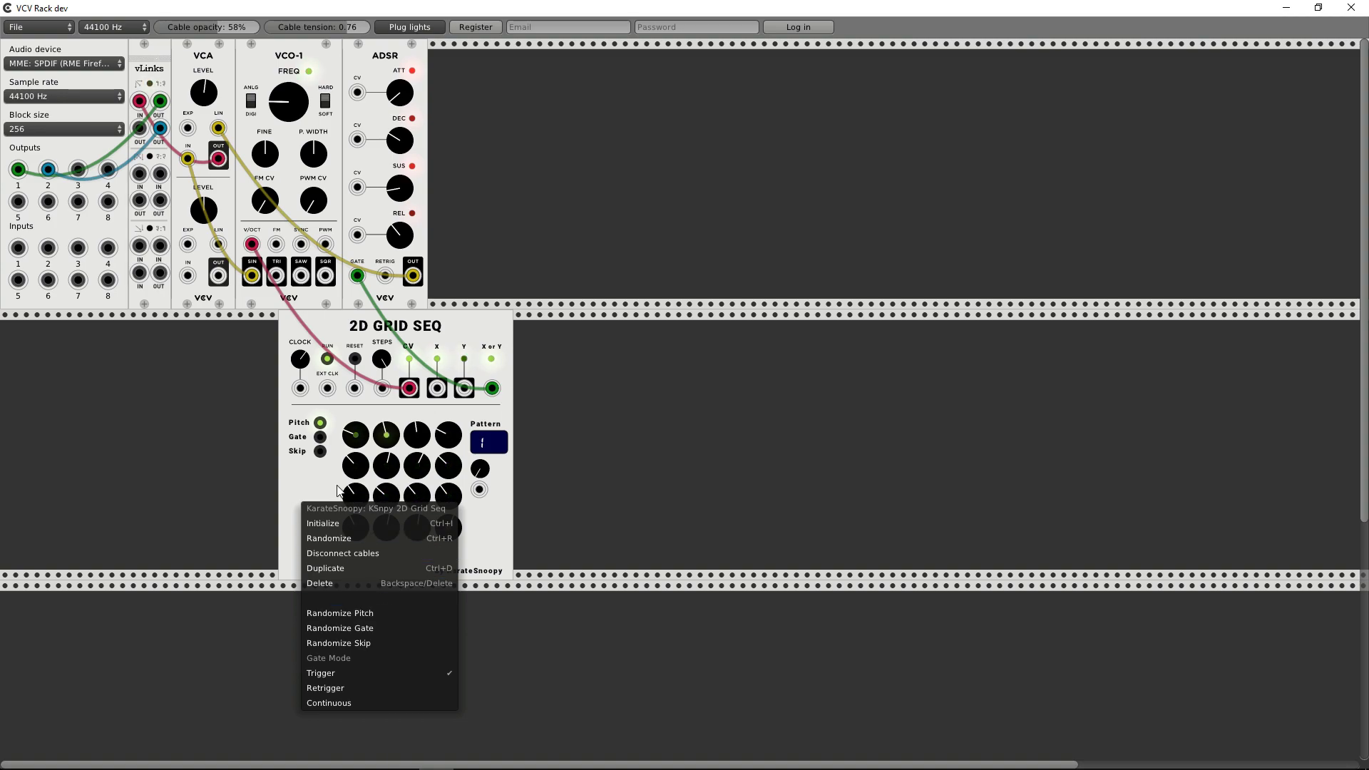
pyautogui.click(298, 483)
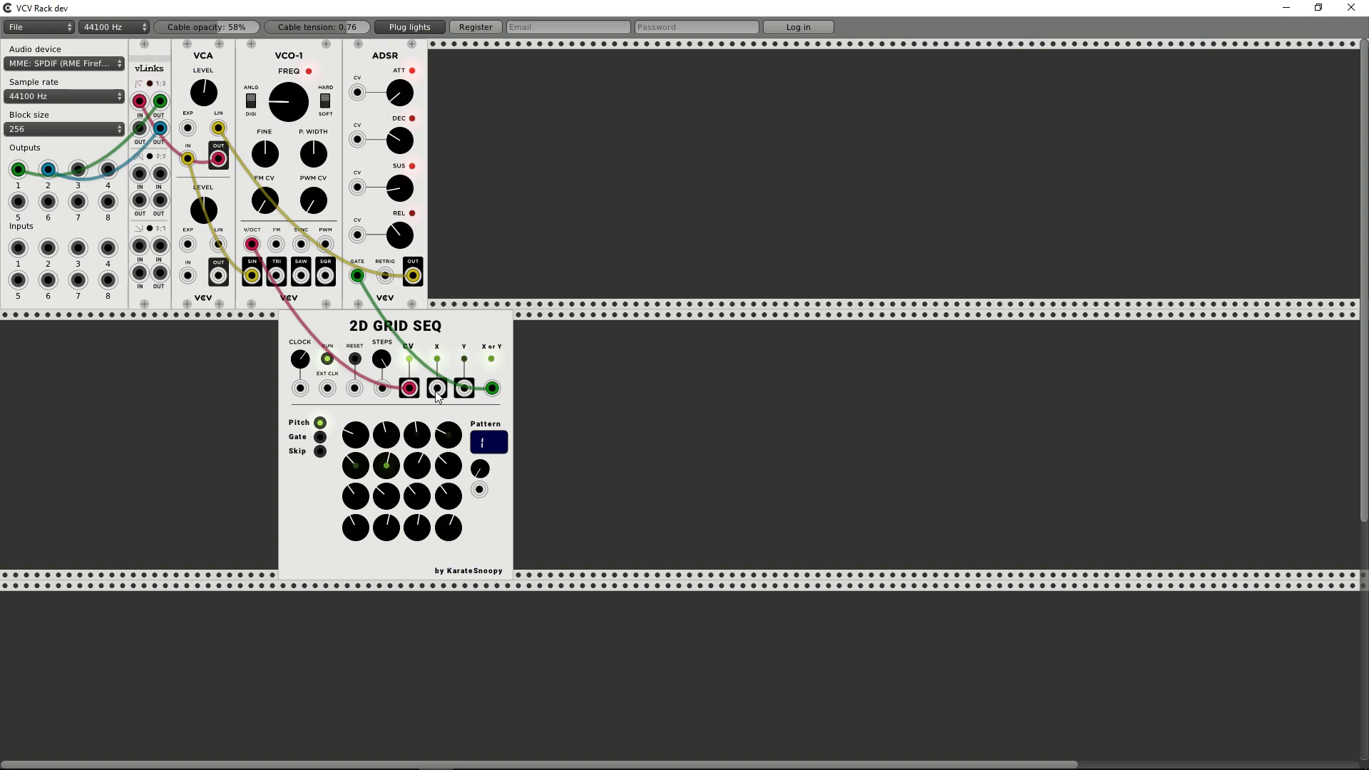
# Step: Move the ADSR gate cable to X, select pattern 8, try Y, then return to X or Y
pyautogui.moveTo(492, 388); pyautogui.dragTo(437, 388)
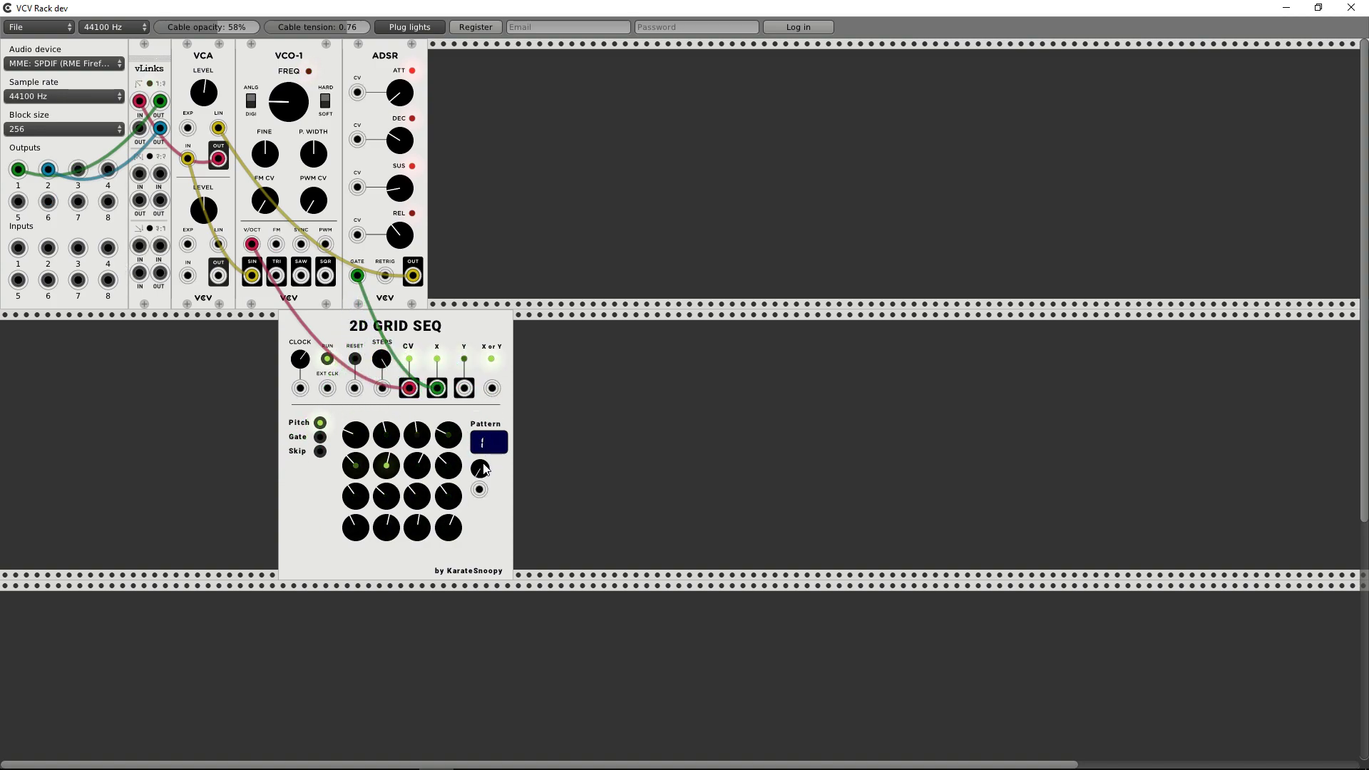
pyautogui.moveTo(486, 469); pyautogui.dragTo(486, 442)
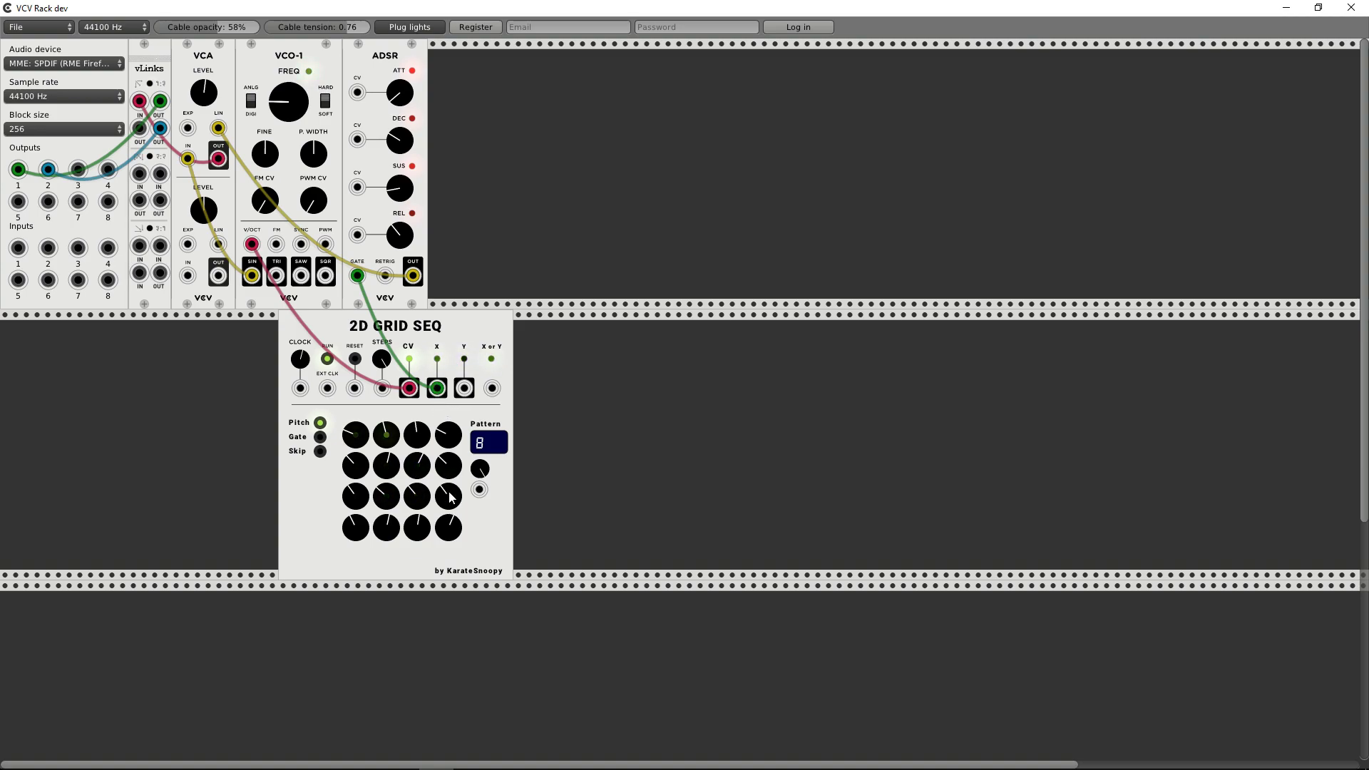
pyautogui.moveTo(437, 388); pyautogui.dragTo(464, 388)
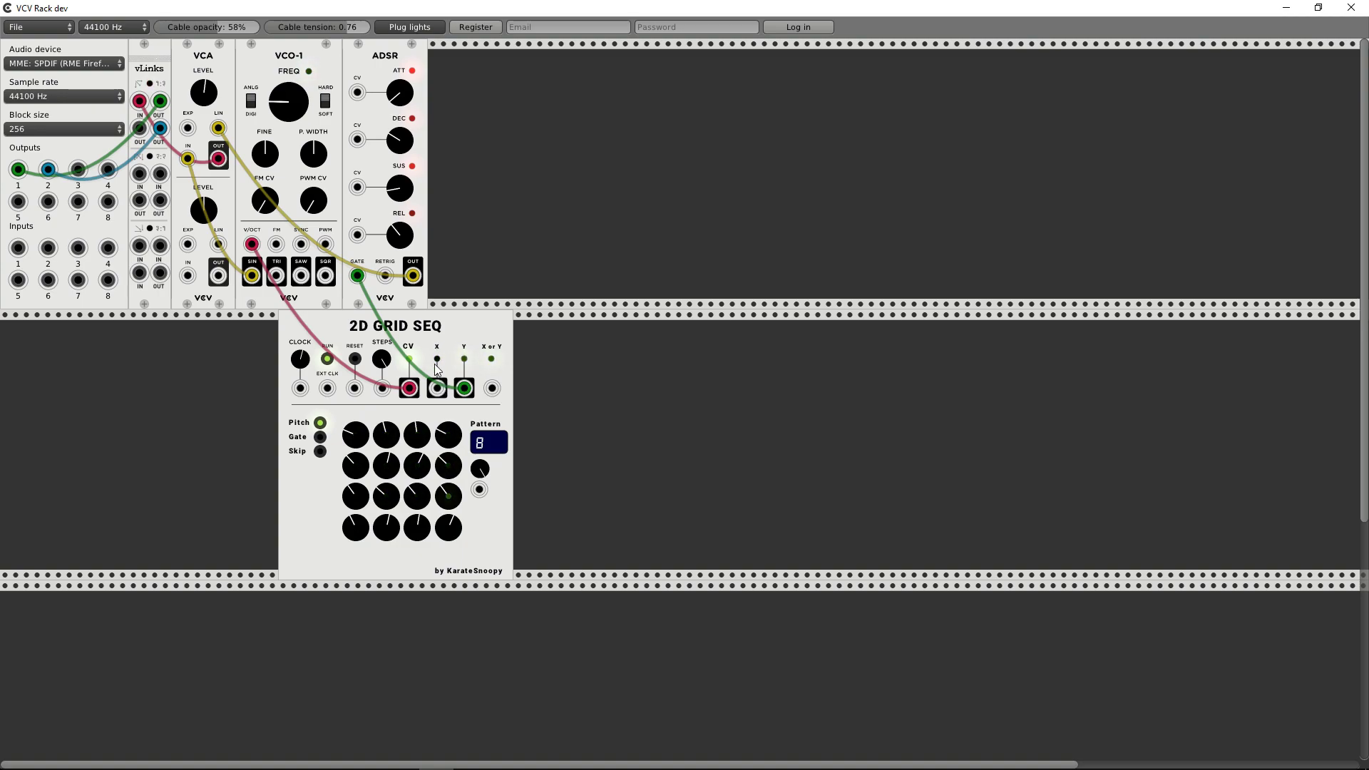
pyautogui.moveTo(463, 388); pyautogui.dragTo(492, 388)
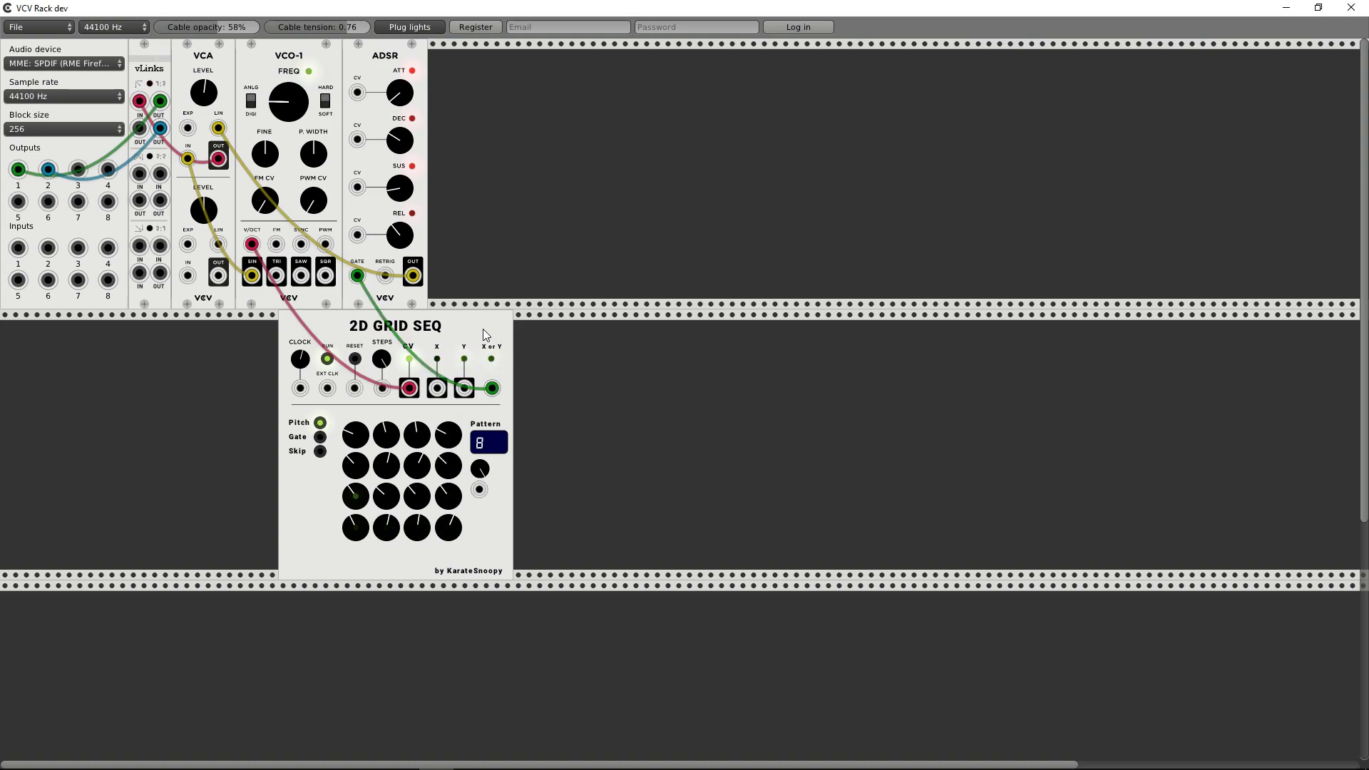